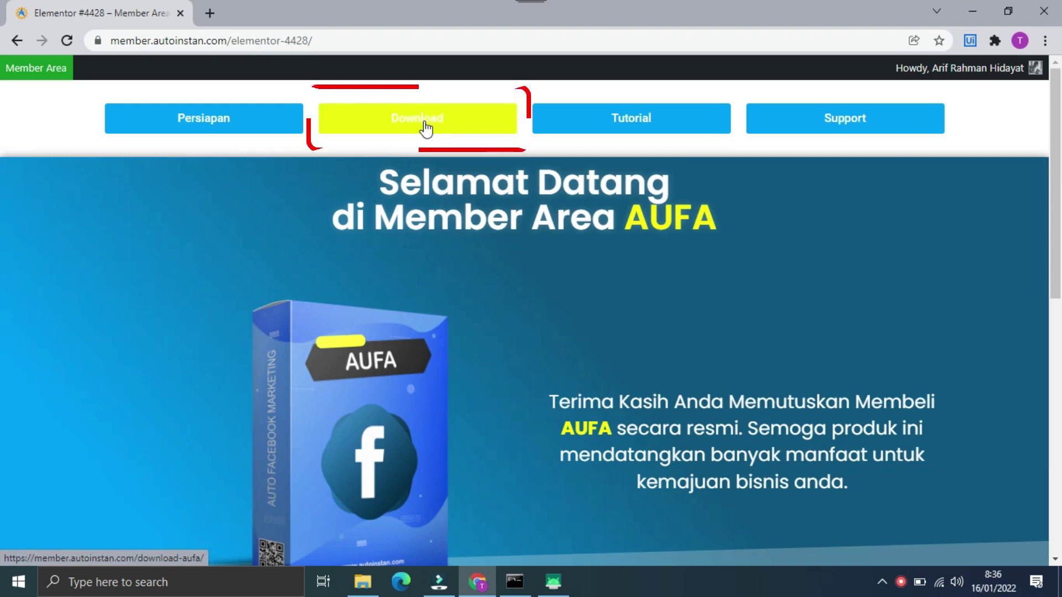
- Go to the member area's Download Produk section and follow the AUFA v2 link to MediaFire
{"action": "left_click", "coordinate": [410, 129]}
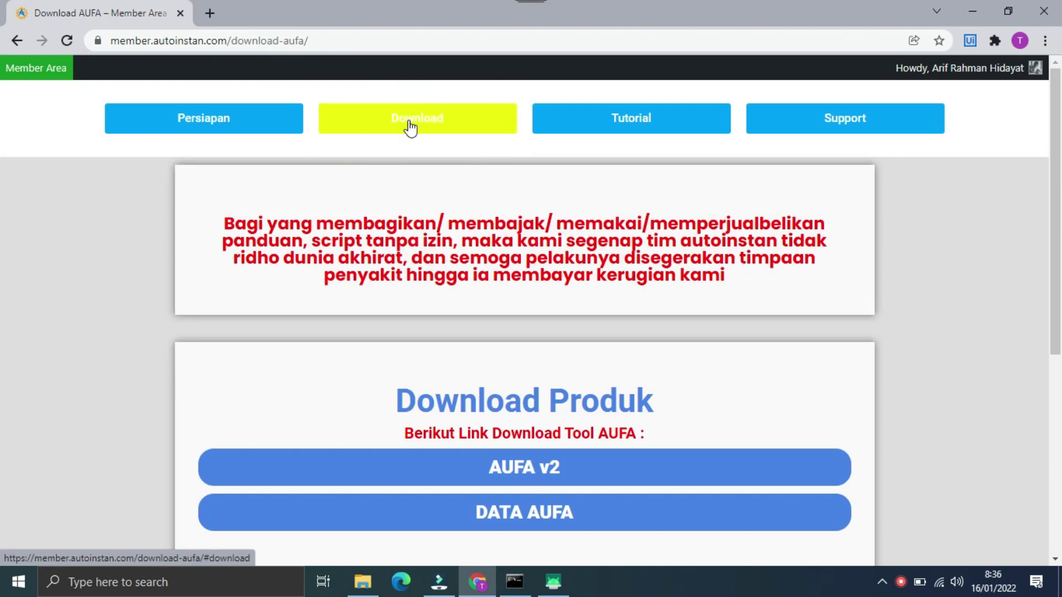
{"action": "scroll", "coordinate": [1038, 339], "scroll_direction": "down", "scroll_amount": 3}
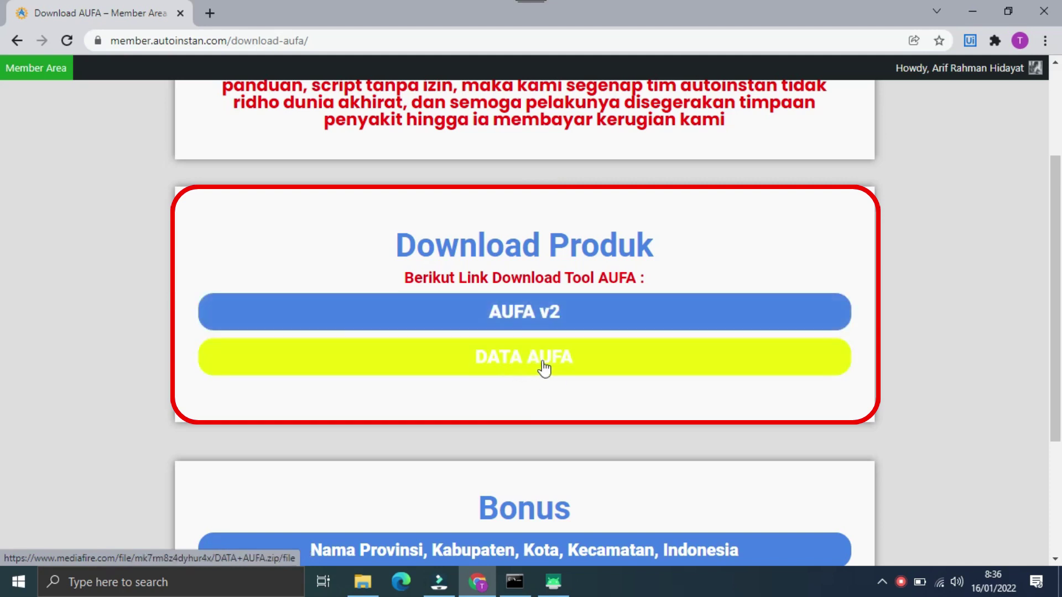
{"action": "scroll", "coordinate": [943, 237], "scroll_direction": "down", "scroll_amount": 3}
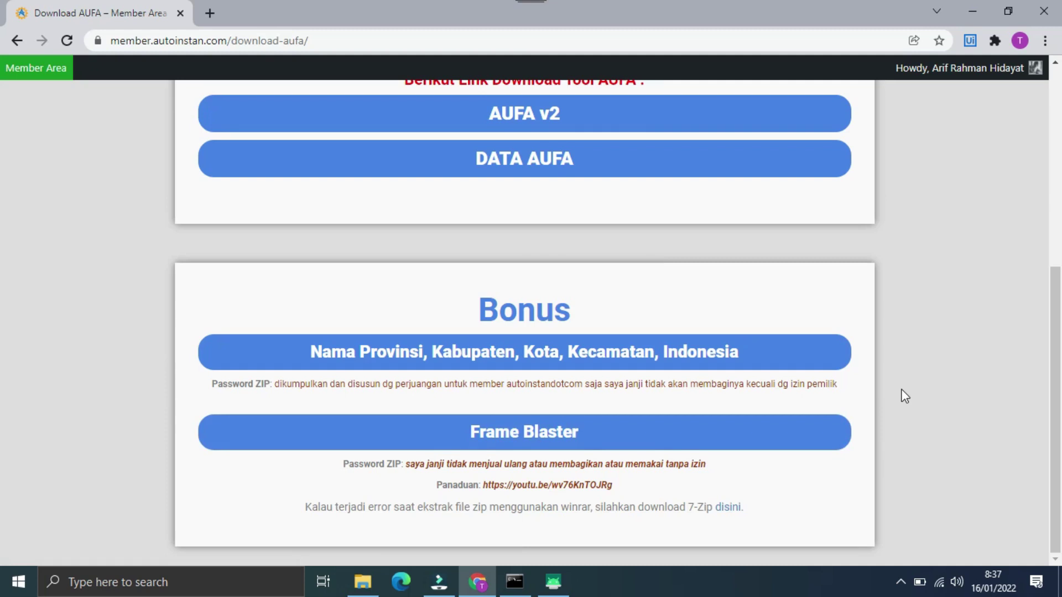
{"action": "scroll", "coordinate": [904, 395], "scroll_direction": "up", "scroll_amount": 4}
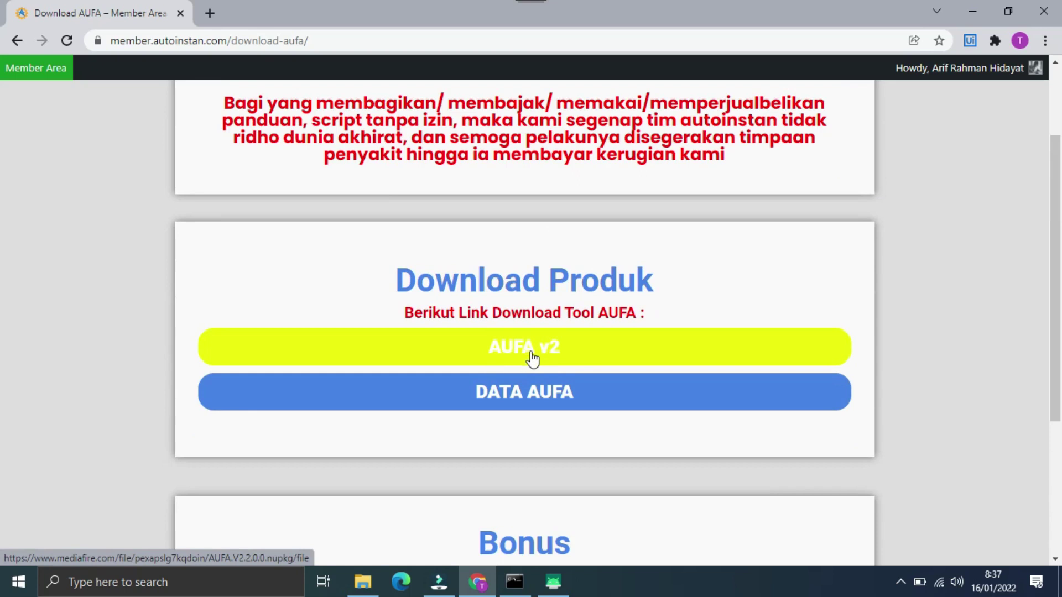
{"action": "left_click", "coordinate": [531, 352]}
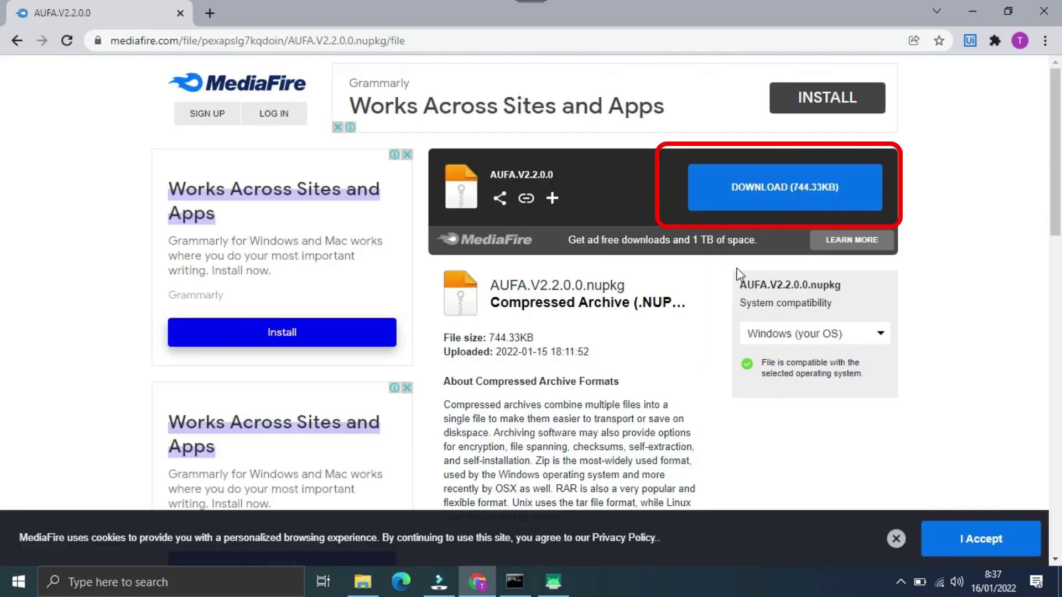
- Download AUFA.V2.2.0.0.nupkg (744.33KB), dismiss the advert, and reveal the file in Downloads
{"action": "left_click", "coordinate": [765, 191]}
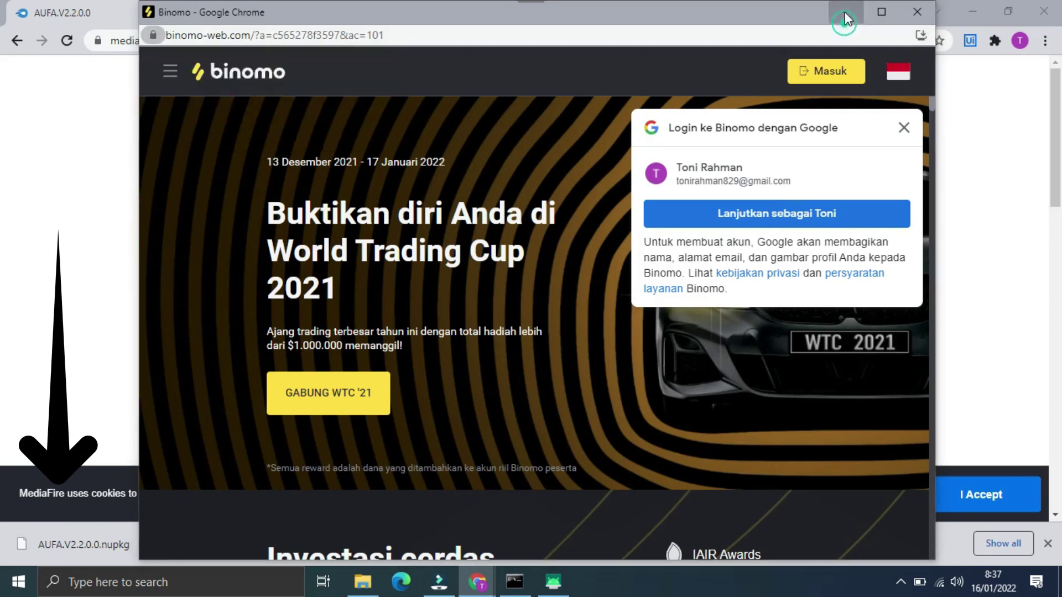
{"action": "left_click", "coordinate": [844, 11]}
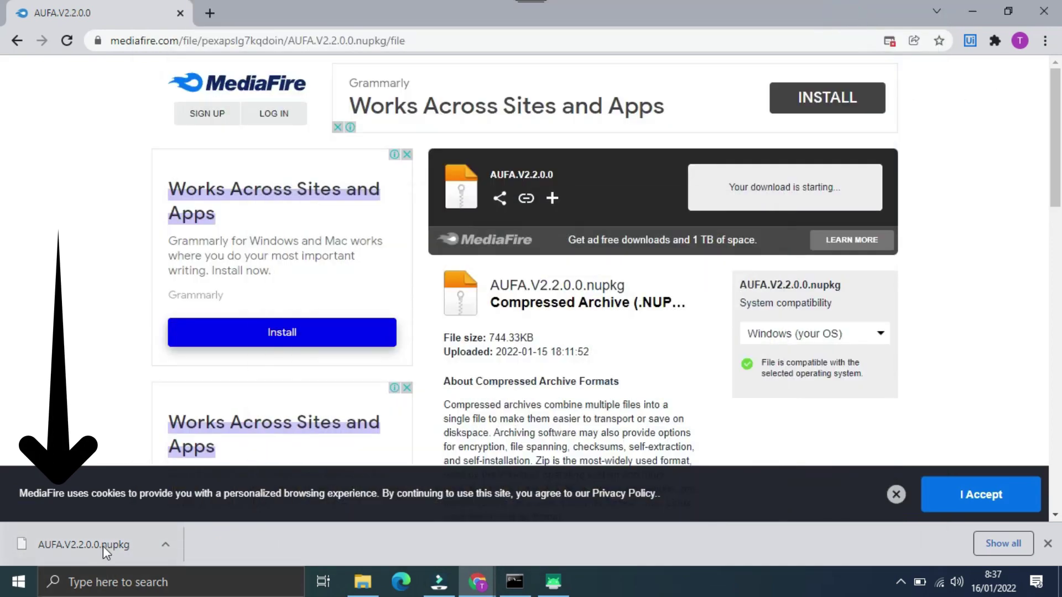
{"action": "left_click", "coordinate": [166, 544]}
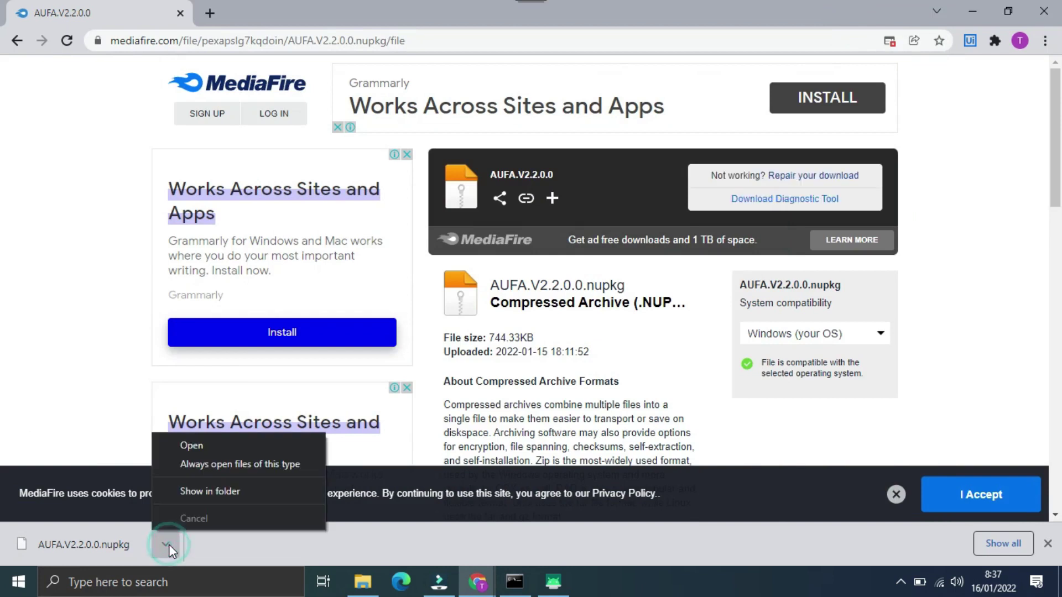
{"action": "left_click", "coordinate": [210, 490]}
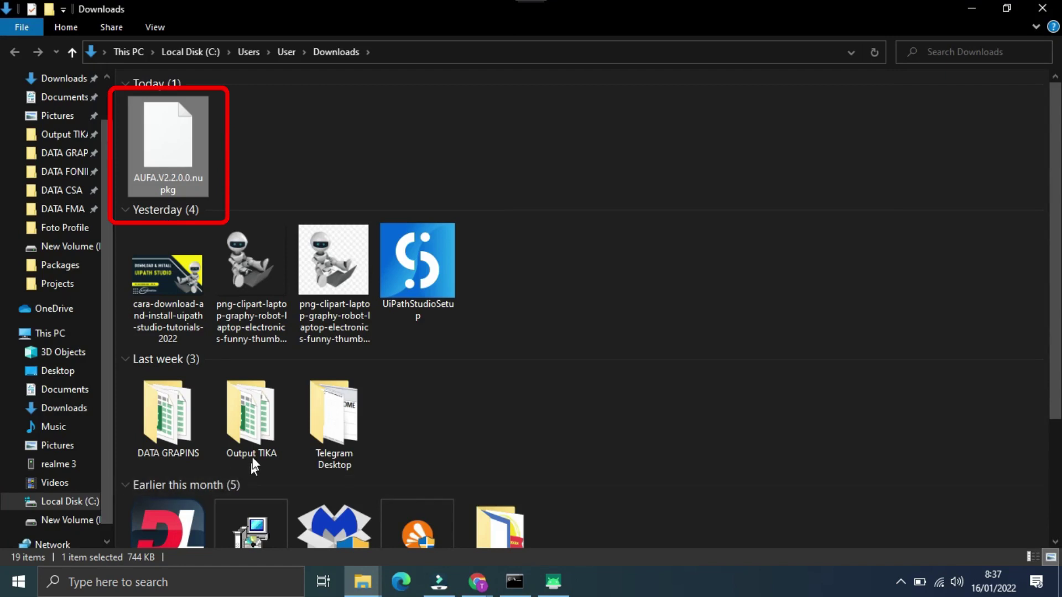
- Cut AUFA.V2.2.0.0.nupkg, then show Local Disk (C:) with hidden items visible
{"action": "right_click", "coordinate": [175, 141]}
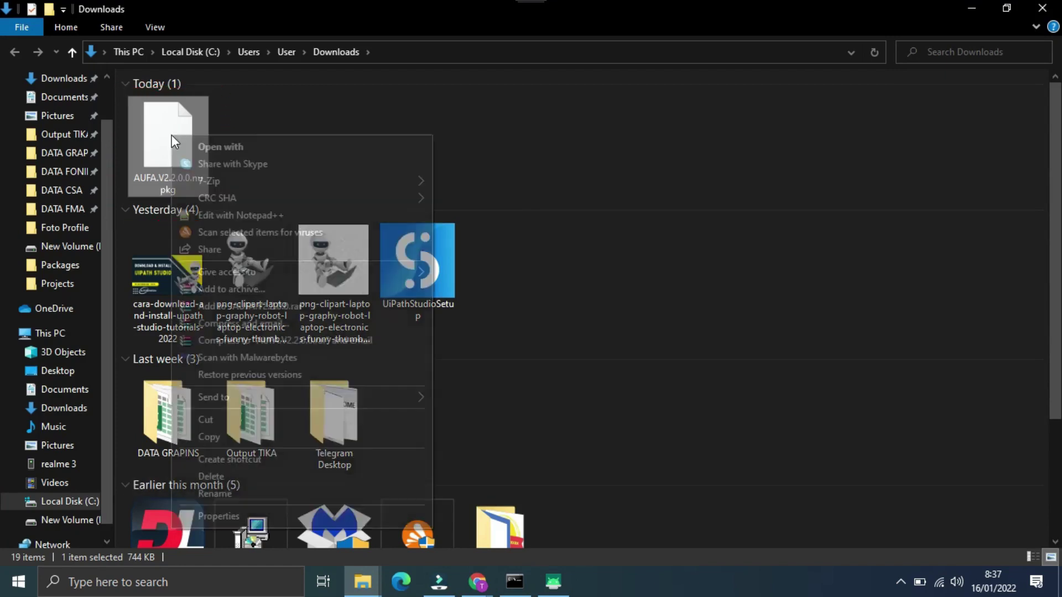
{"action": "left_click", "coordinate": [216, 419]}
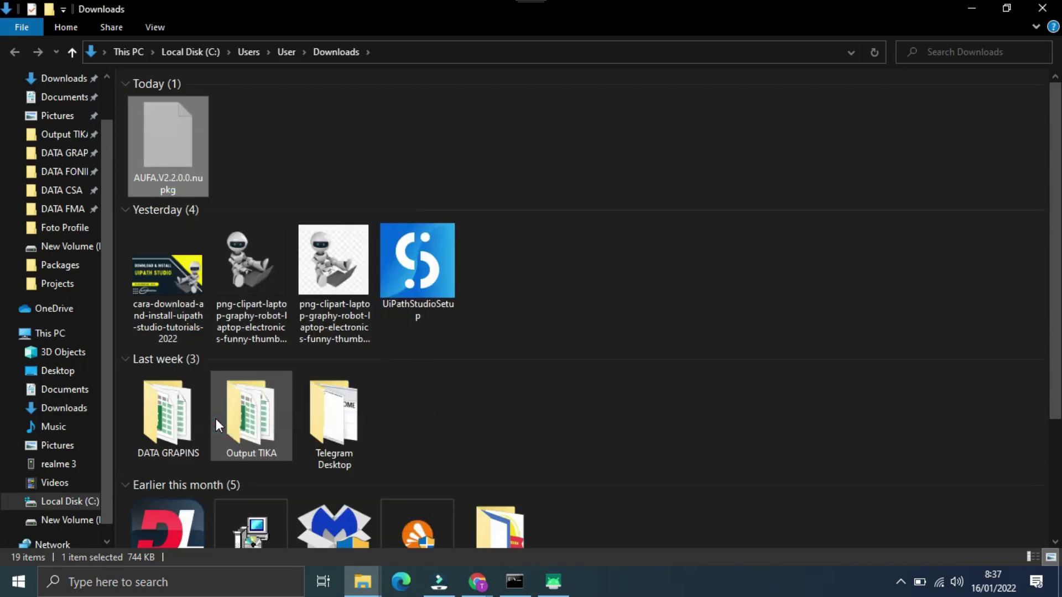
{"action": "left_click", "coordinate": [56, 502]}
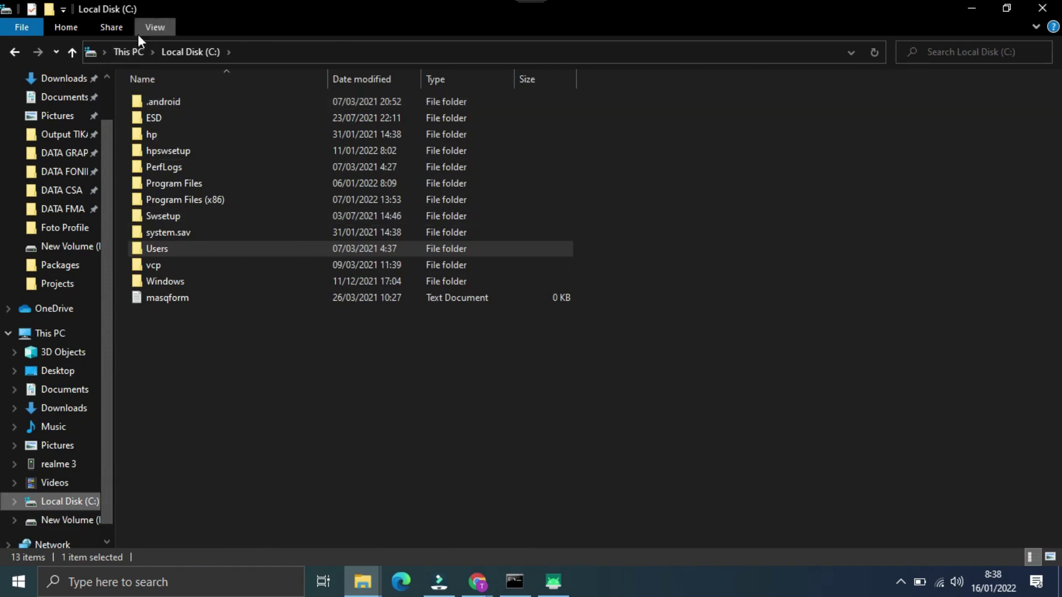
{"action": "left_click", "coordinate": [155, 30]}
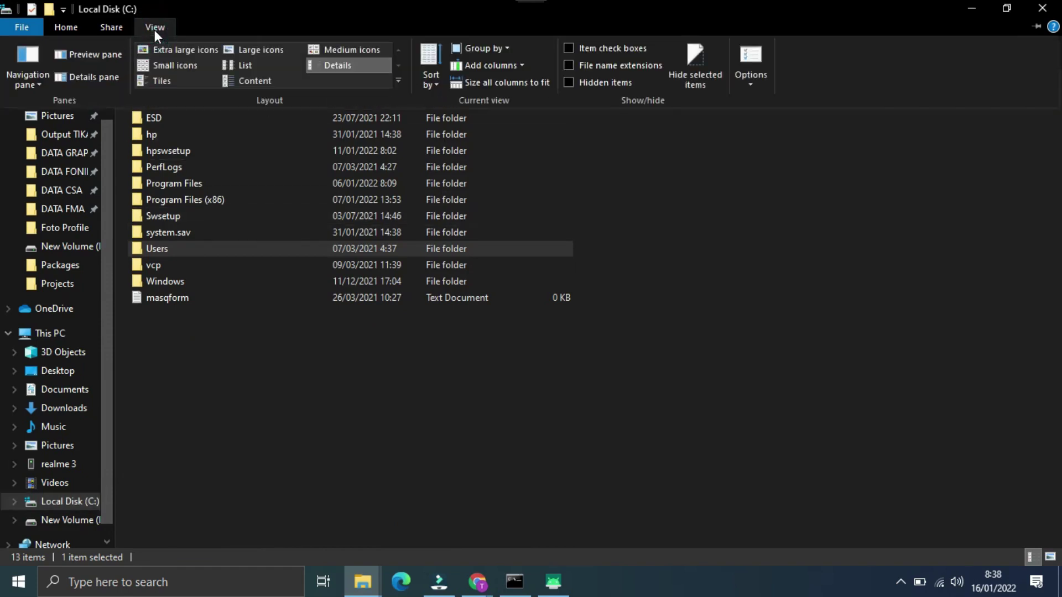
{"action": "left_click", "coordinate": [568, 82]}
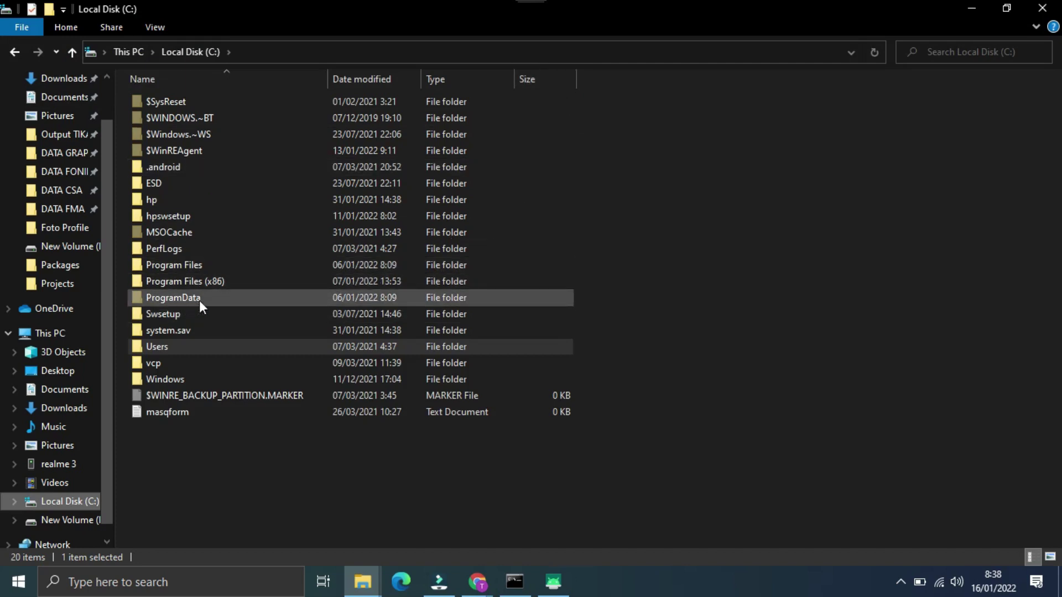
- Paste AUFA.V2.2.0.0.nupkg into C:\ProgramData\UiPath\Packages
{"action": "mouse_move", "coordinate": [199, 300]}
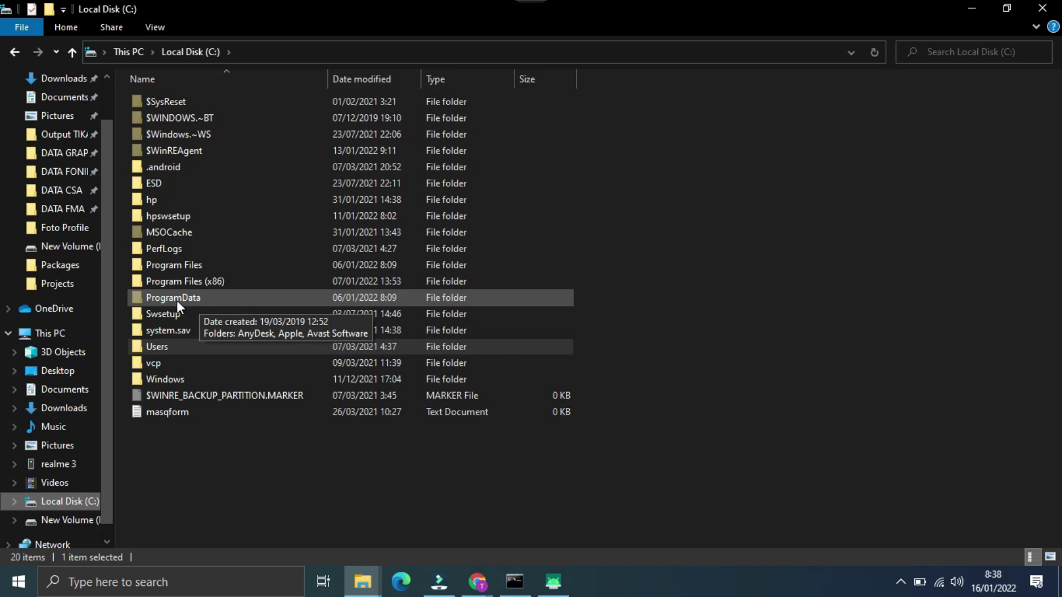
{"action": "double_click", "coordinate": [177, 300]}
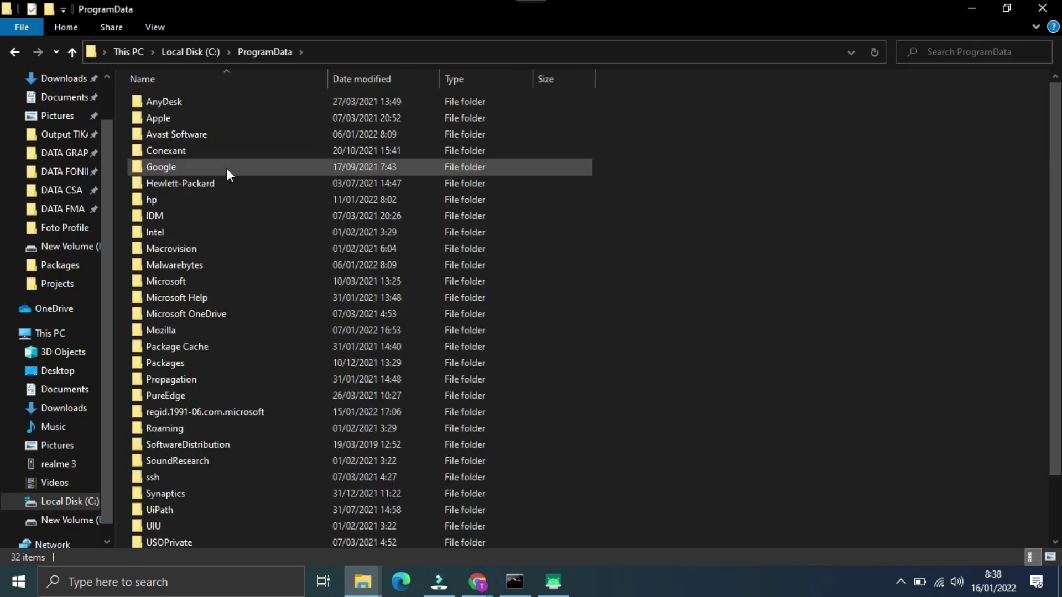
{"action": "double_click", "coordinate": [164, 510]}
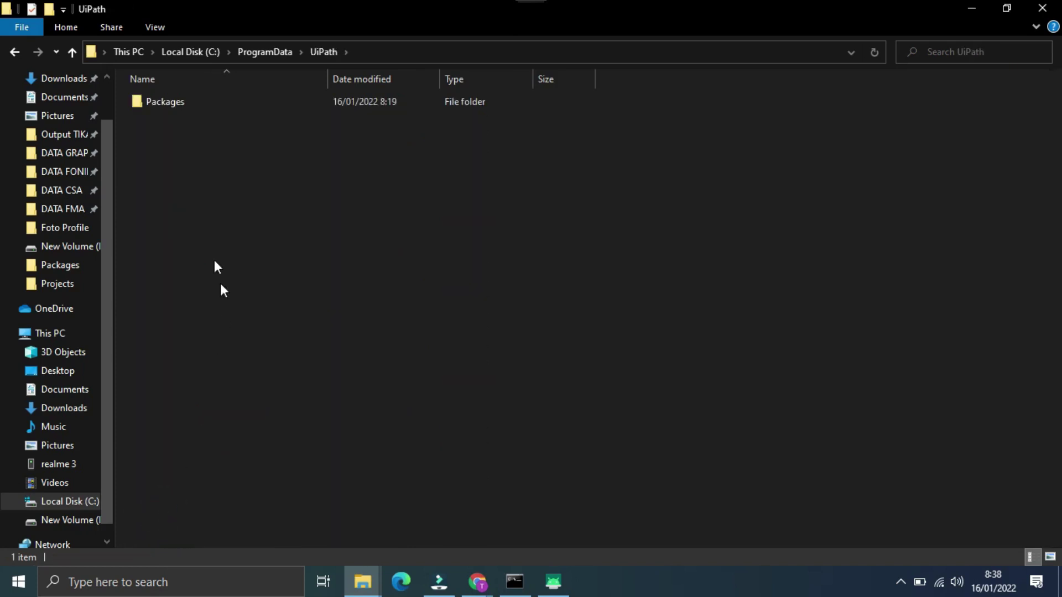
{"action": "double_click", "coordinate": [174, 101]}
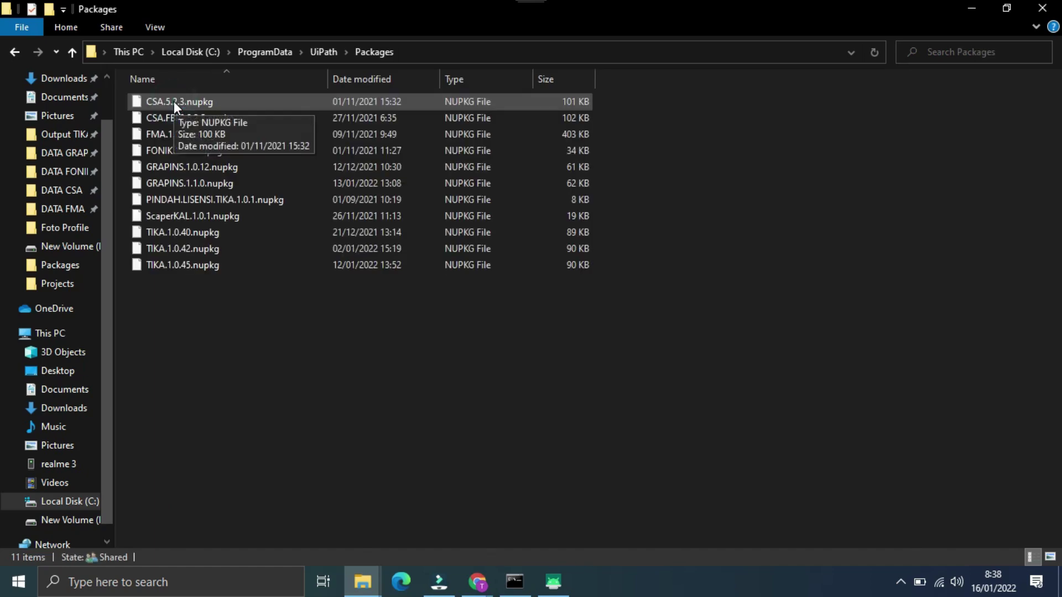
{"action": "right_click", "coordinate": [276, 324]}
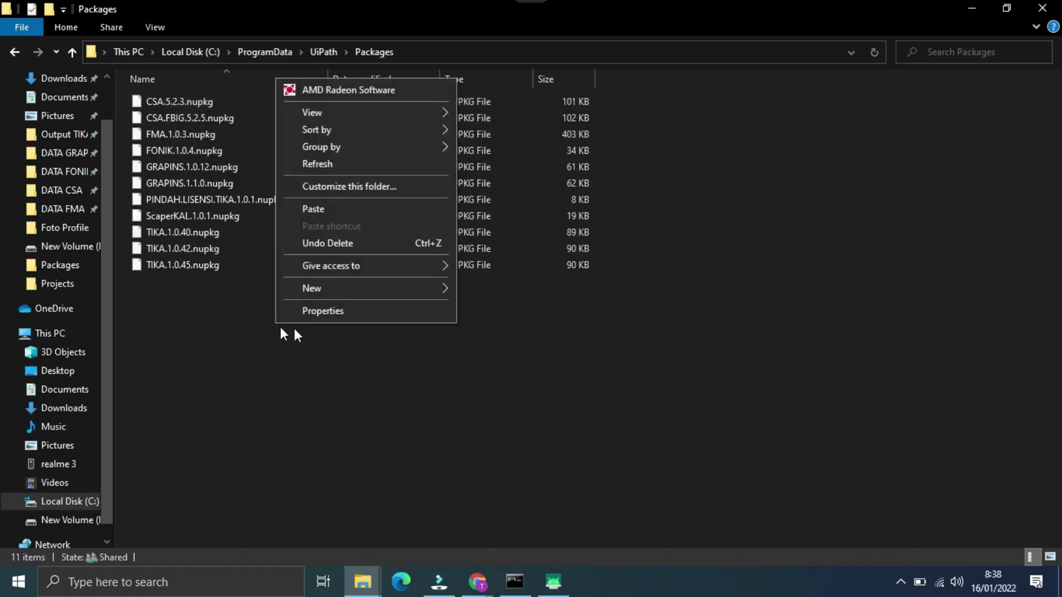
{"action": "left_click", "coordinate": [336, 209]}
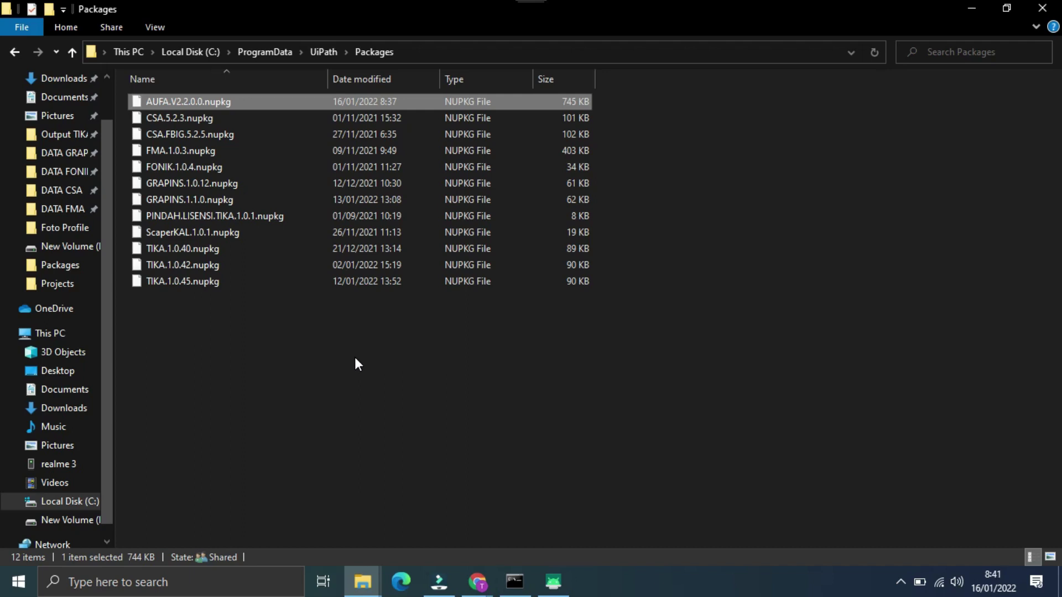
- Launch UiPath Assistant via a Windows search for 'ui', then return Explorer to Local Disk (C:)
{"action": "left_click", "coordinate": [236, 582]}
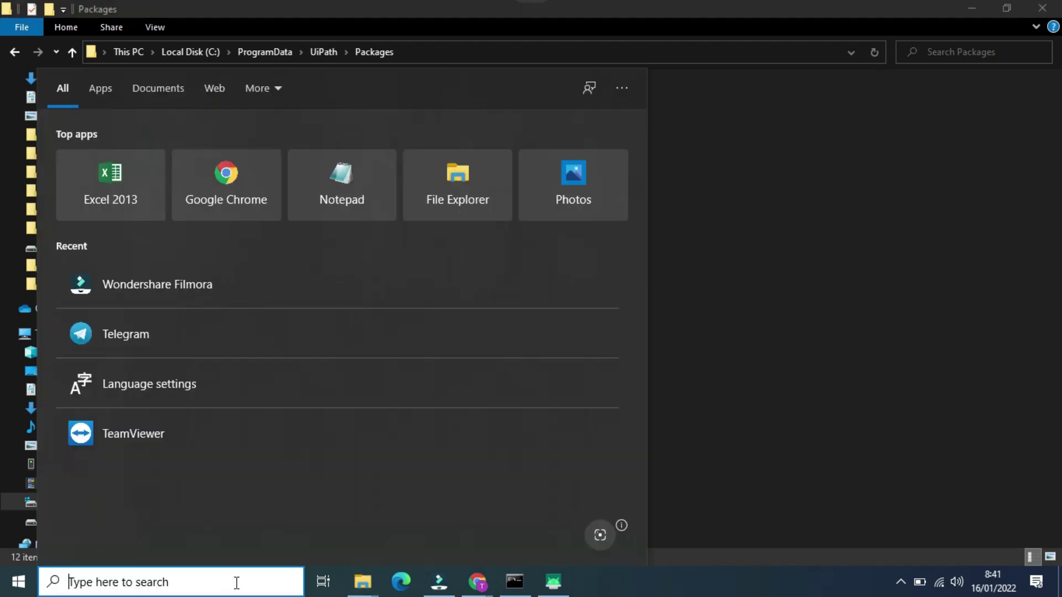
{"action": "type", "text": "ui"}
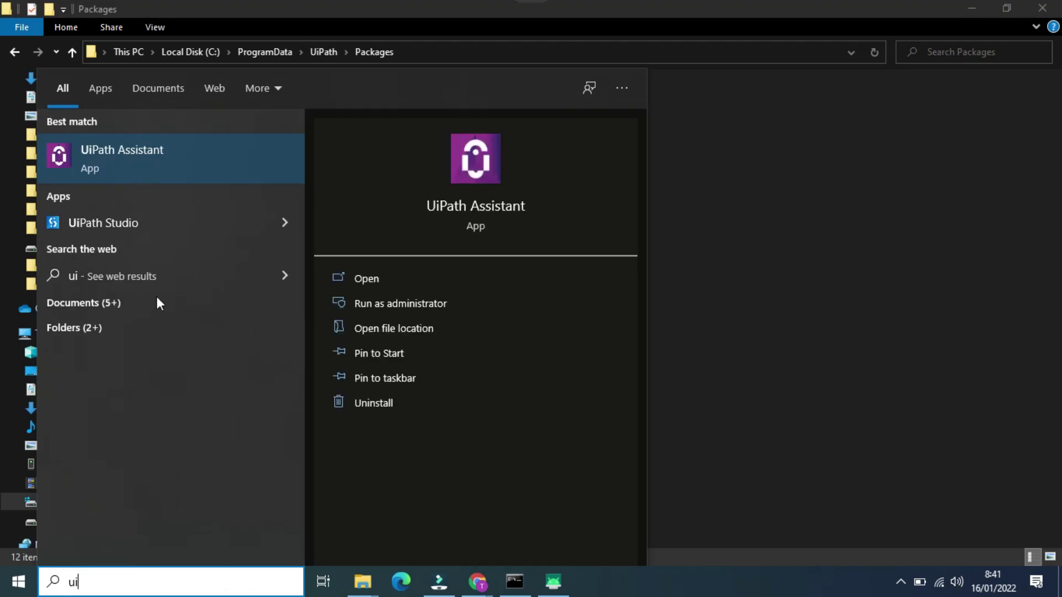
{"action": "left_click", "coordinate": [184, 161]}
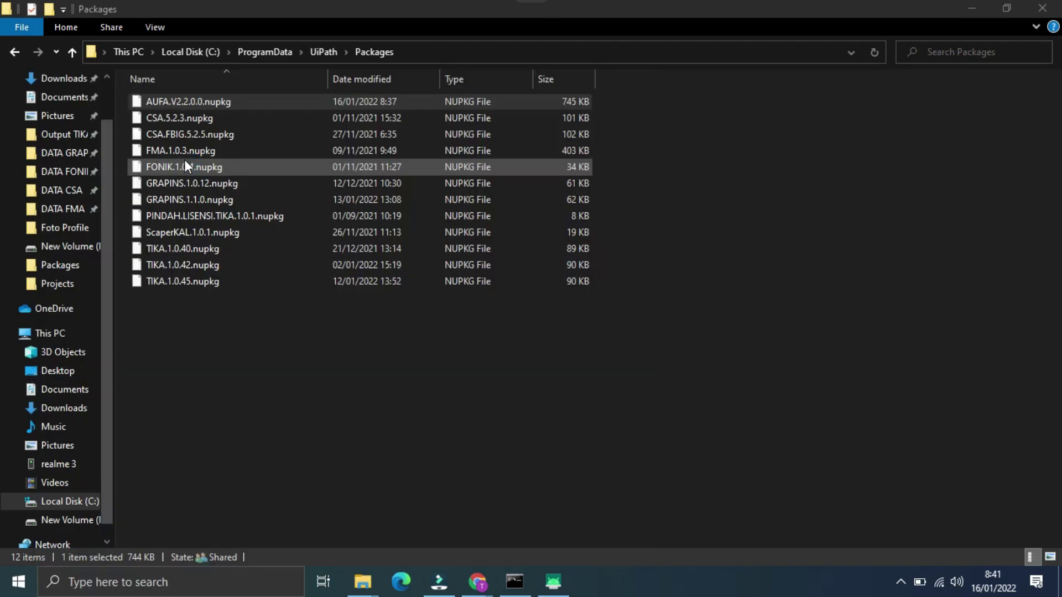
{"action": "left_click", "coordinate": [256, 589]}
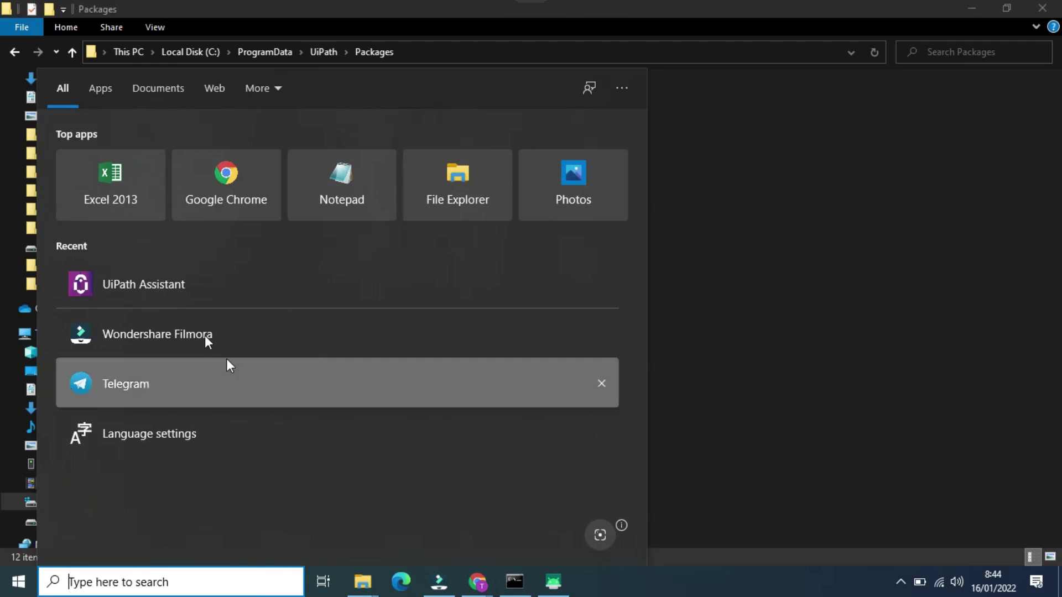
{"action": "left_click", "coordinate": [154, 294]}
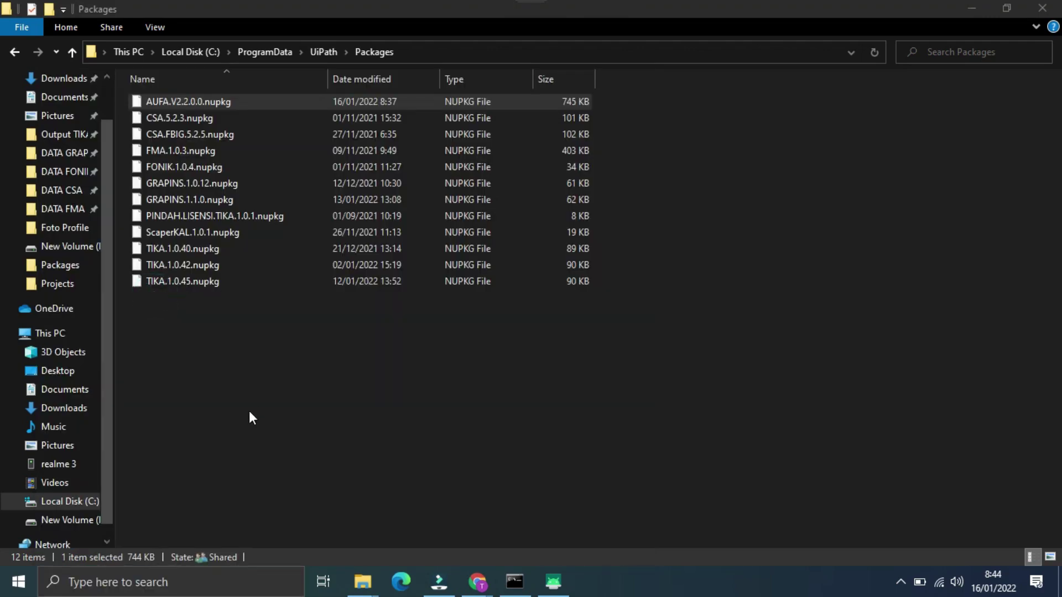
{"action": "left_click", "coordinate": [80, 501]}
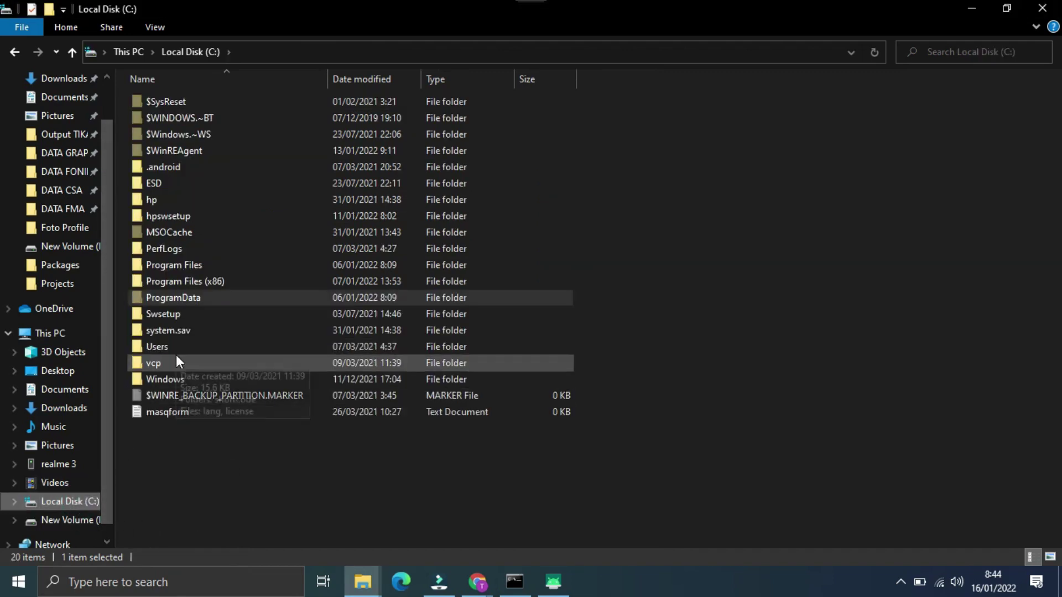
- Browse to C:\Users\User\AppData\Local
{"action": "double_click", "coordinate": [166, 348]}
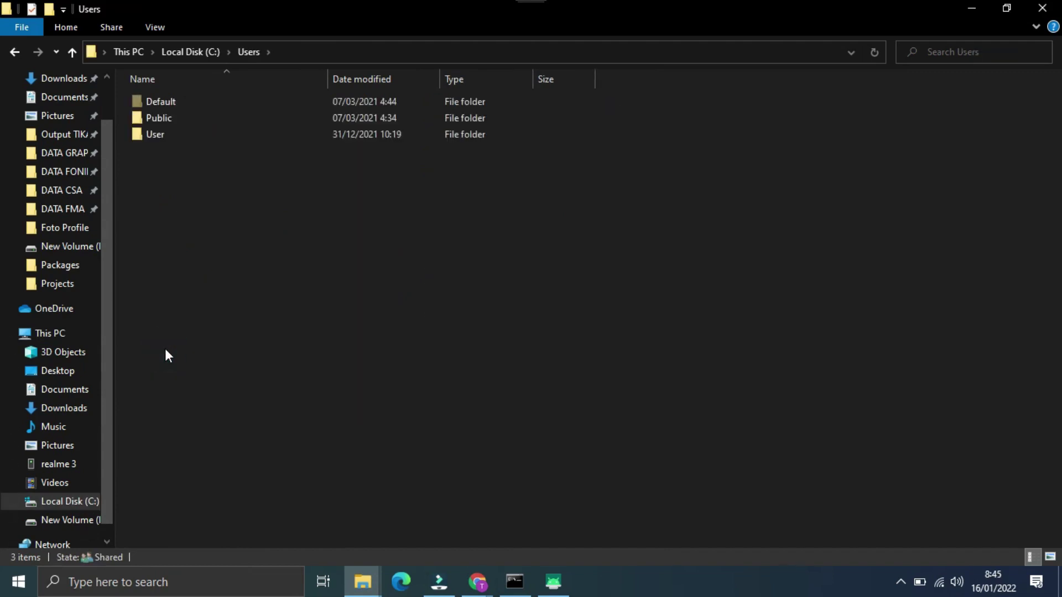
{"action": "double_click", "coordinate": [161, 136]}
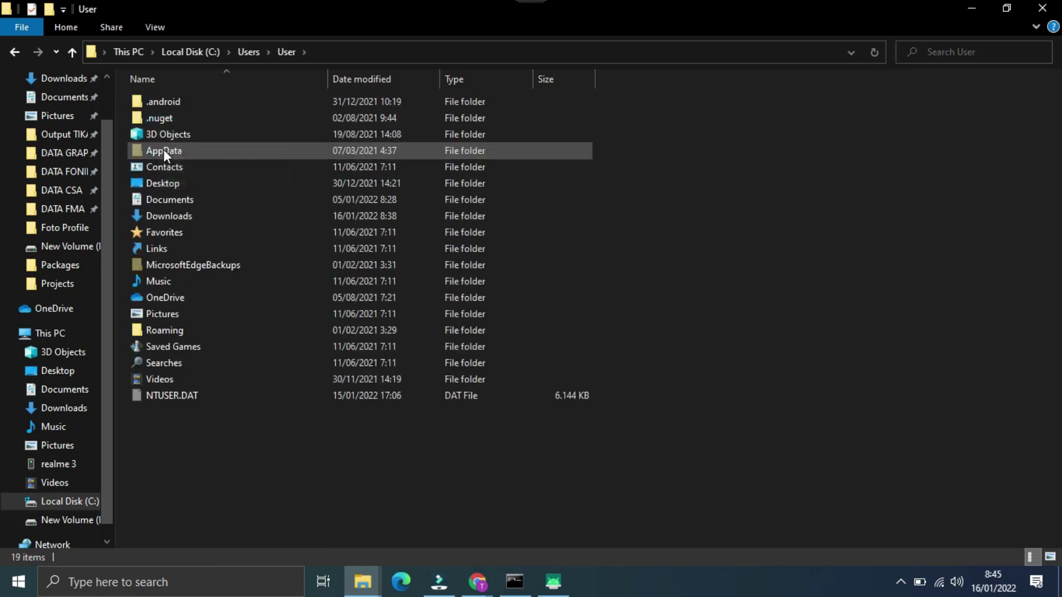
{"action": "double_click", "coordinate": [163, 149]}
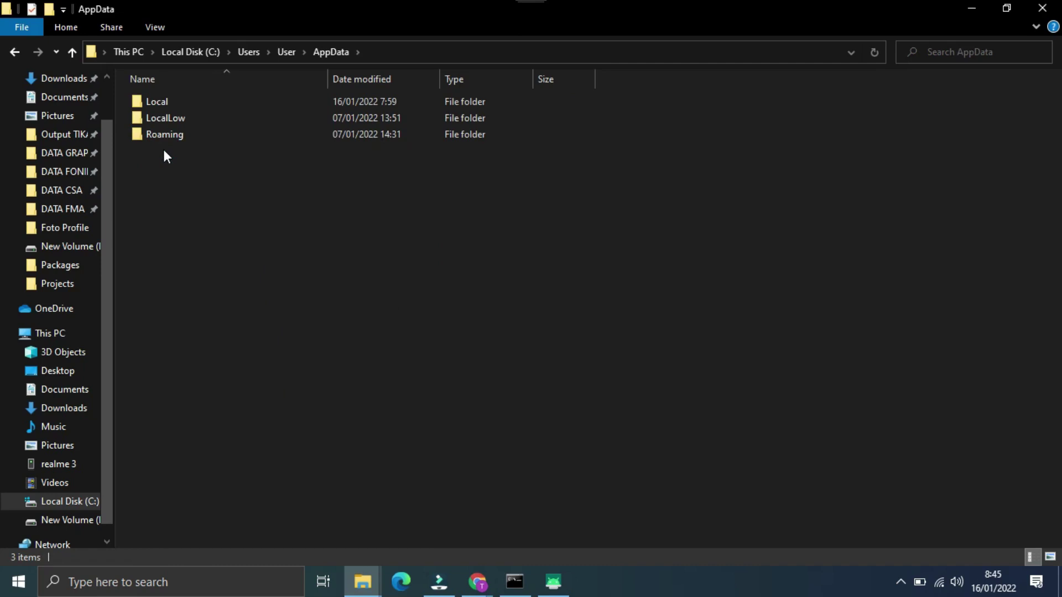
{"action": "double_click", "coordinate": [164, 103]}
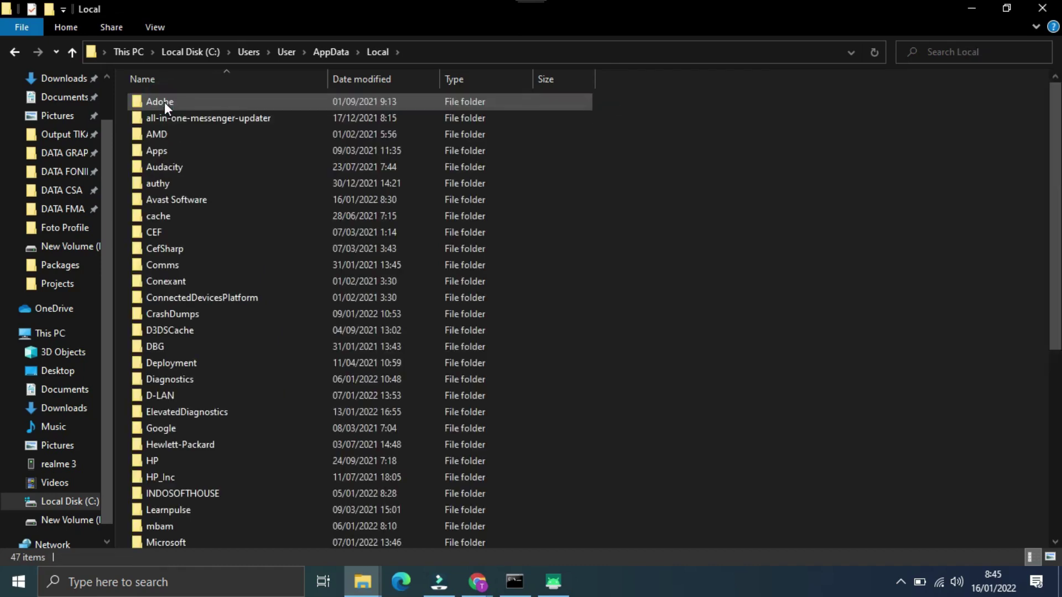
- Open UiPath\app-21.10.3 and launch UiPath Studio from that folder
{"action": "scroll", "coordinate": [199, 213], "scroll_direction": "down", "scroll_amount": 4}
{"action": "scroll", "coordinate": [200, 214], "scroll_direction": "down", "scroll_amount": 3}
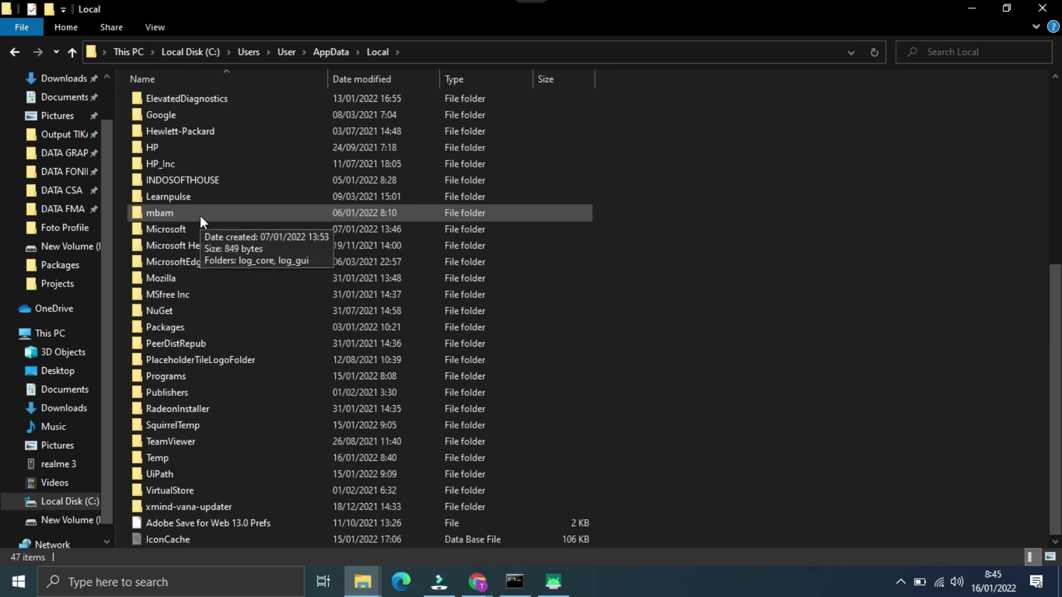
{"action": "left_click", "coordinate": [154, 475]}
{"action": "double_click", "coordinate": [154, 475]}
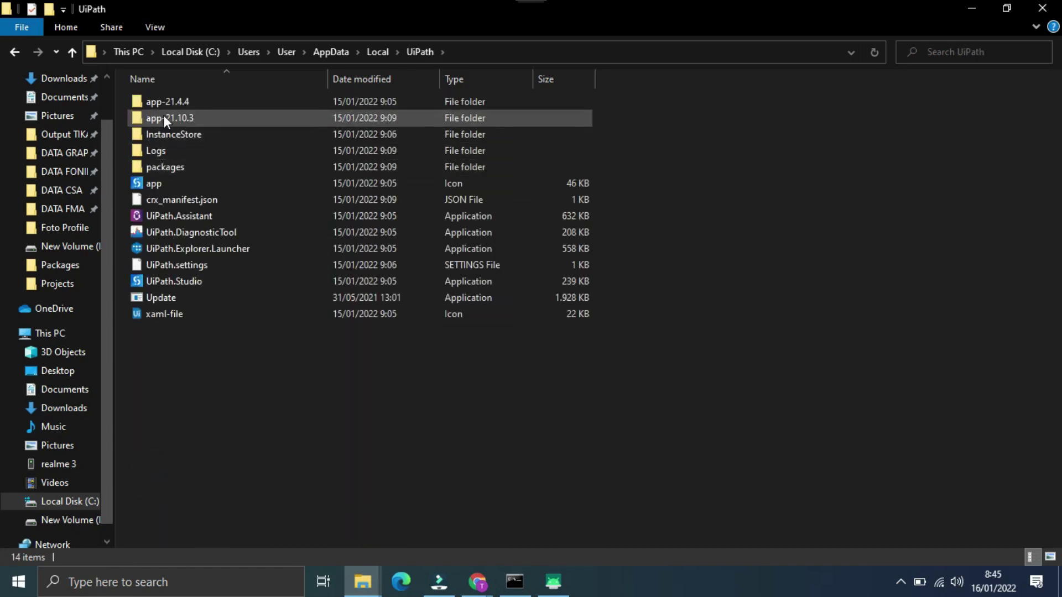
{"action": "mouse_move", "coordinate": [180, 119]}
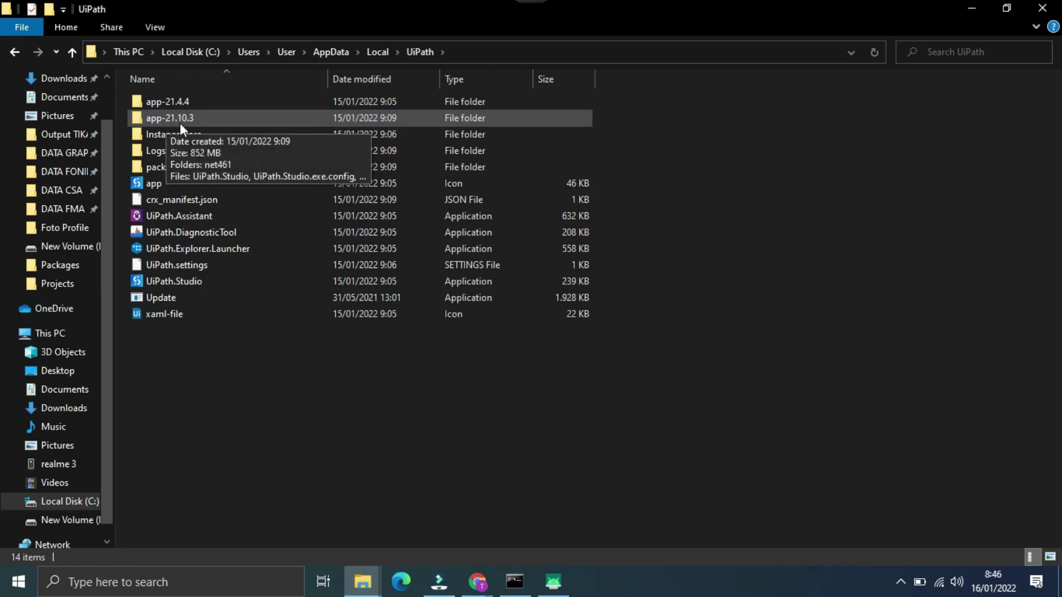
{"action": "double_click", "coordinate": [188, 118]}
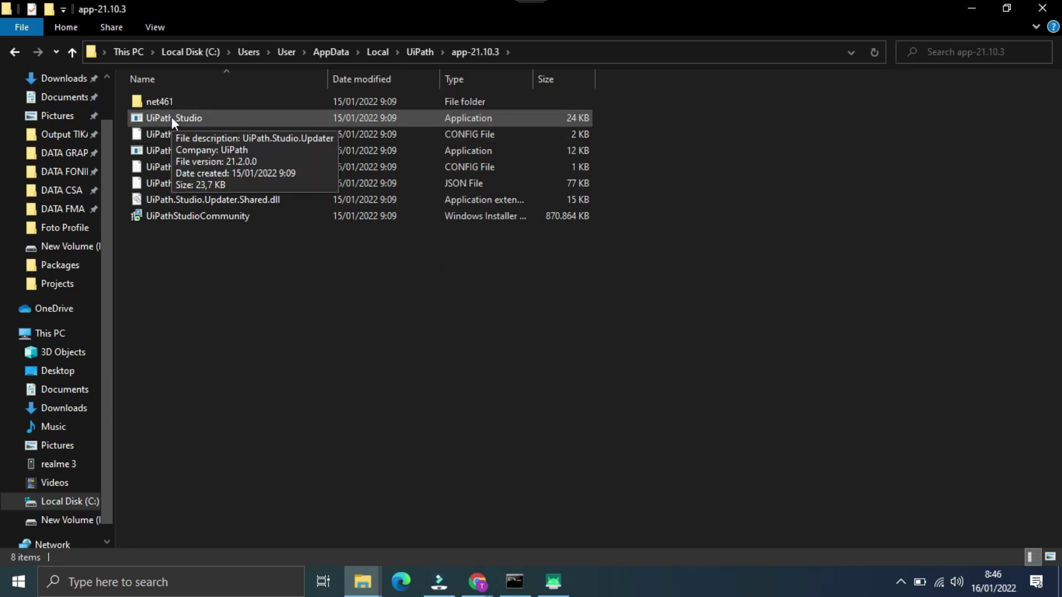
{"action": "double_click", "coordinate": [171, 117]}
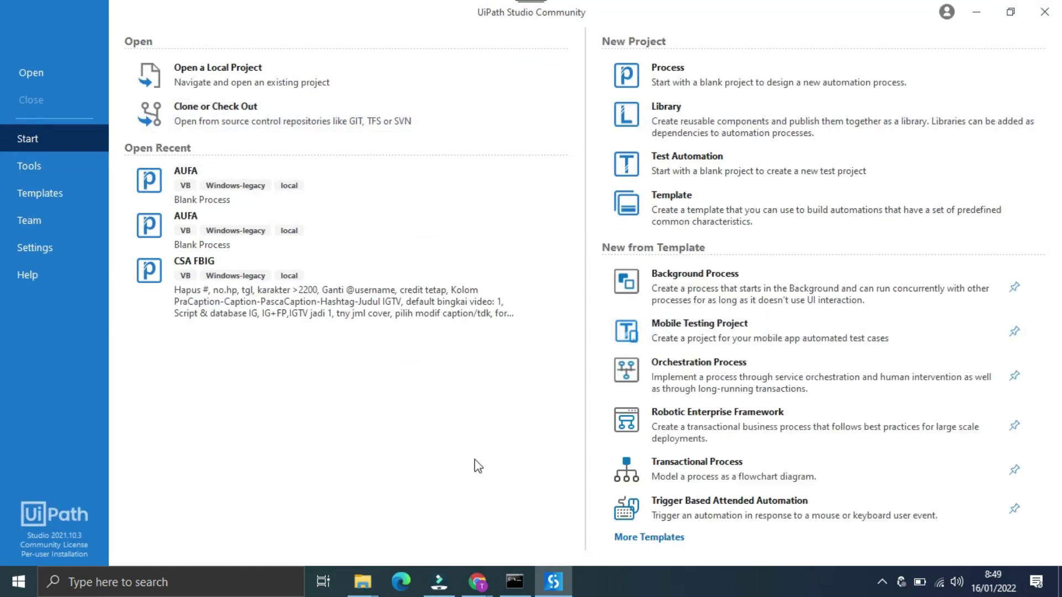
- Close UiPath Studio from its start window, leaving app-21.10.3 open, and bring up the Start menu
{"action": "mouse_move", "coordinate": [362, 581]}
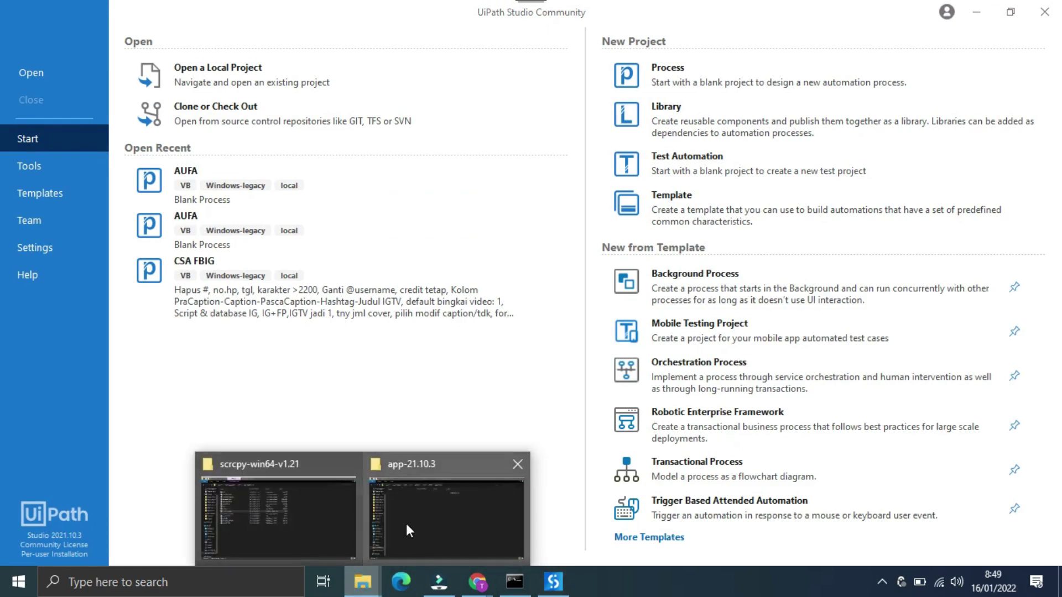
{"action": "left_click", "coordinate": [406, 525]}
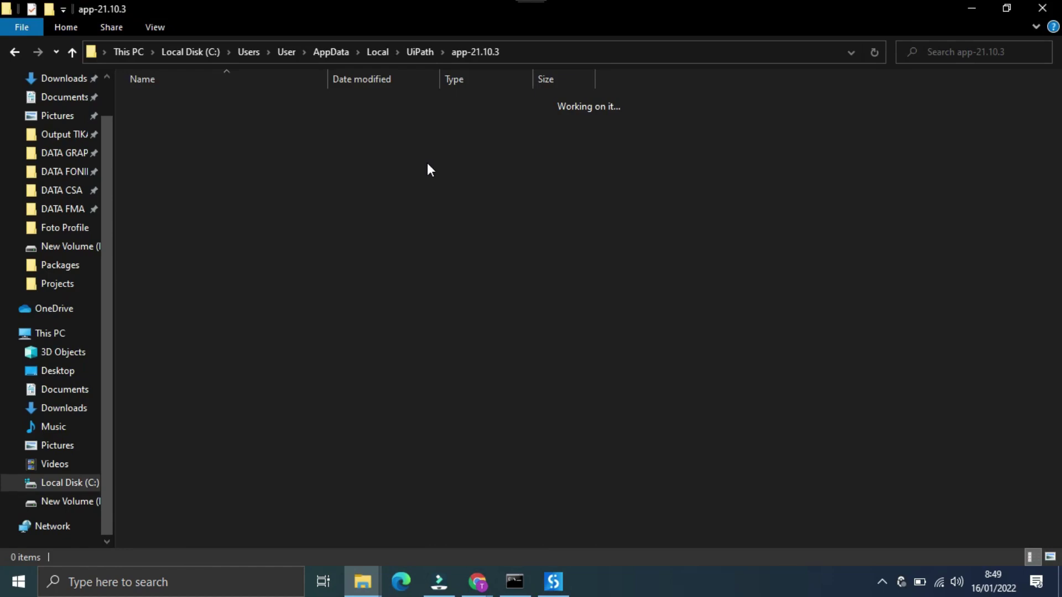
{"action": "left_click", "coordinate": [557, 584]}
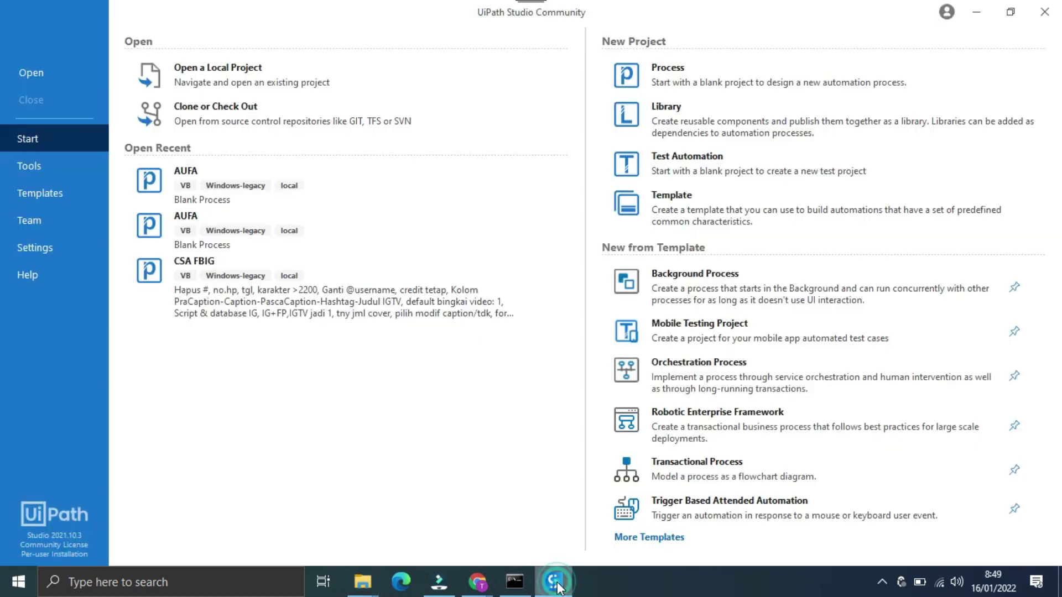
{"action": "left_click", "coordinate": [1047, 13]}
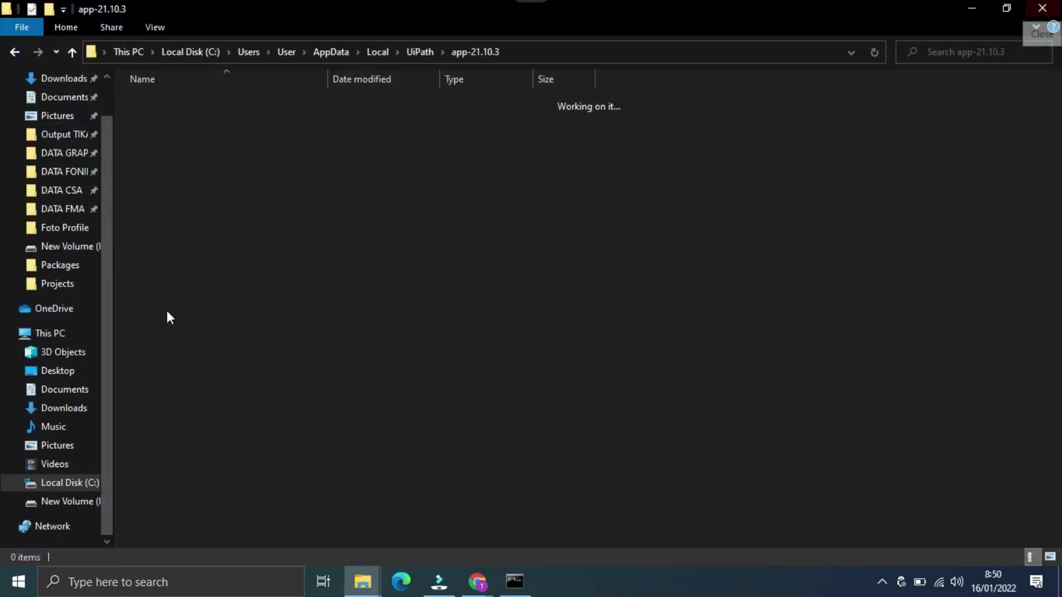
{"action": "left_click", "coordinate": [17, 585]}
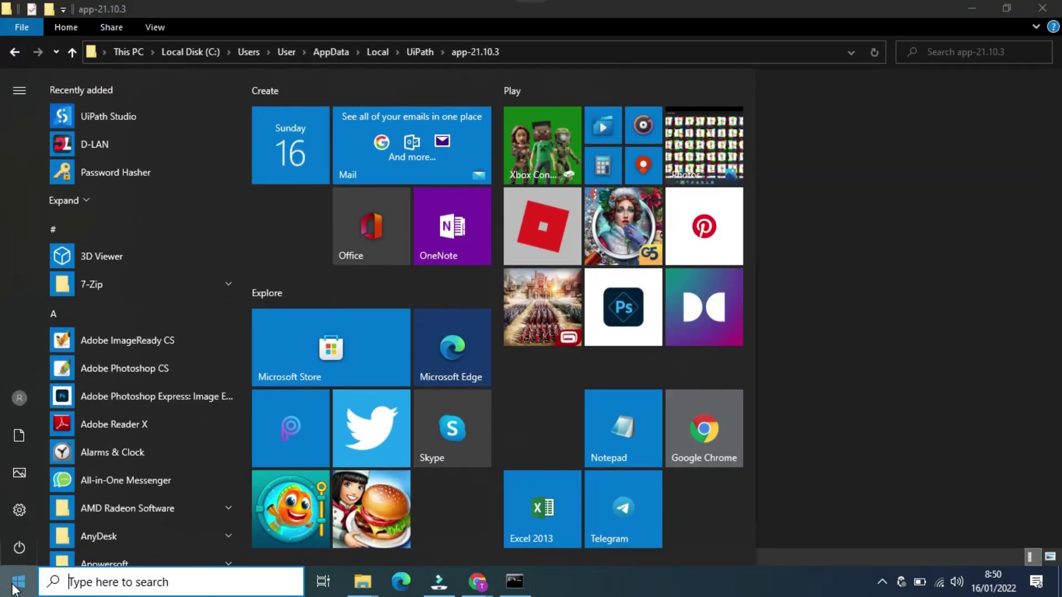
- Restart Windows from the Start menu's Power options
{"action": "left_click", "coordinate": [15, 553]}
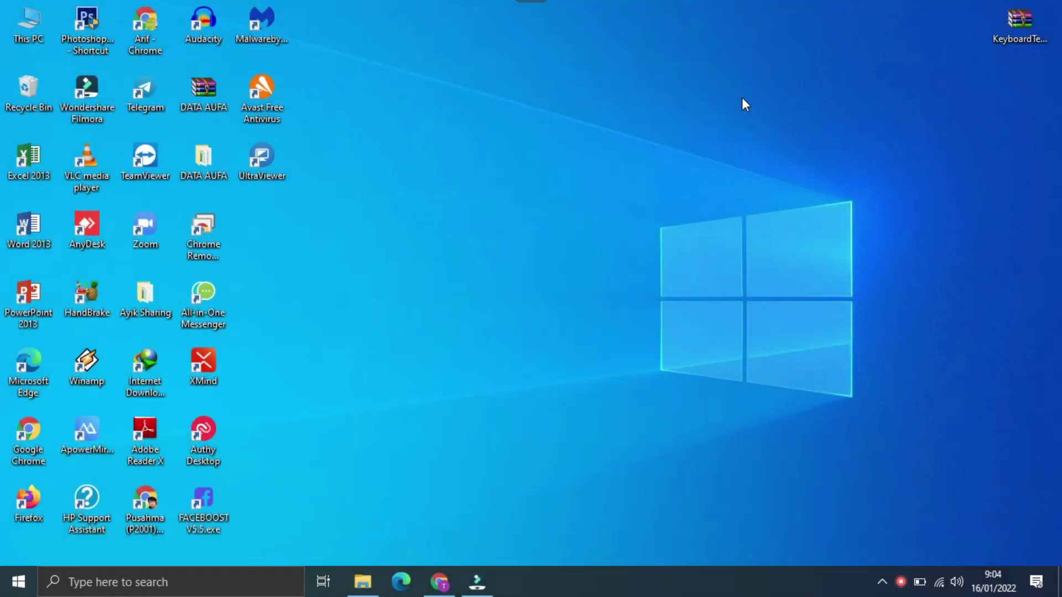
- Open UiPath Assistant, enter a robot name, and complete the welcome setup
{"action": "left_click", "coordinate": [147, 591]}
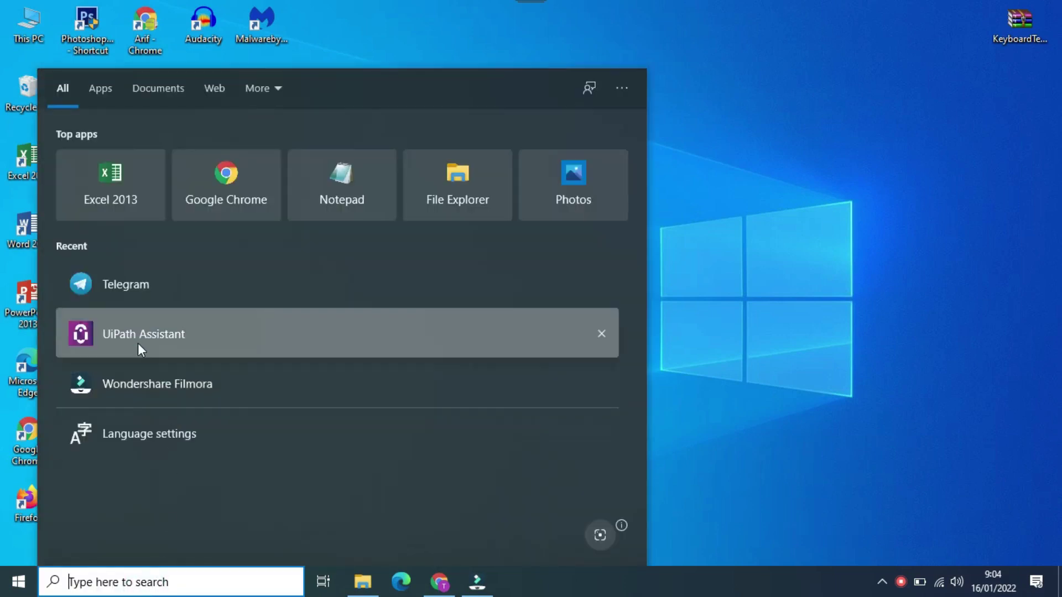
{"action": "left_click", "coordinate": [138, 343]}
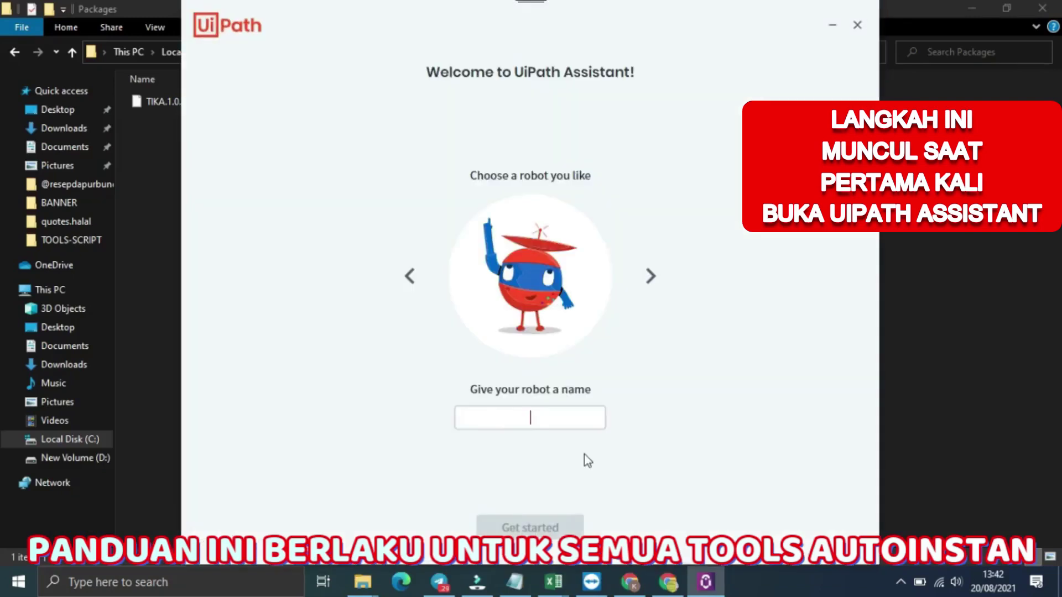
{"action": "left_click", "coordinate": [726, 430]}
{"action": "left_click", "coordinate": [528, 420]}
{"action": "type", "text": "Arif"}
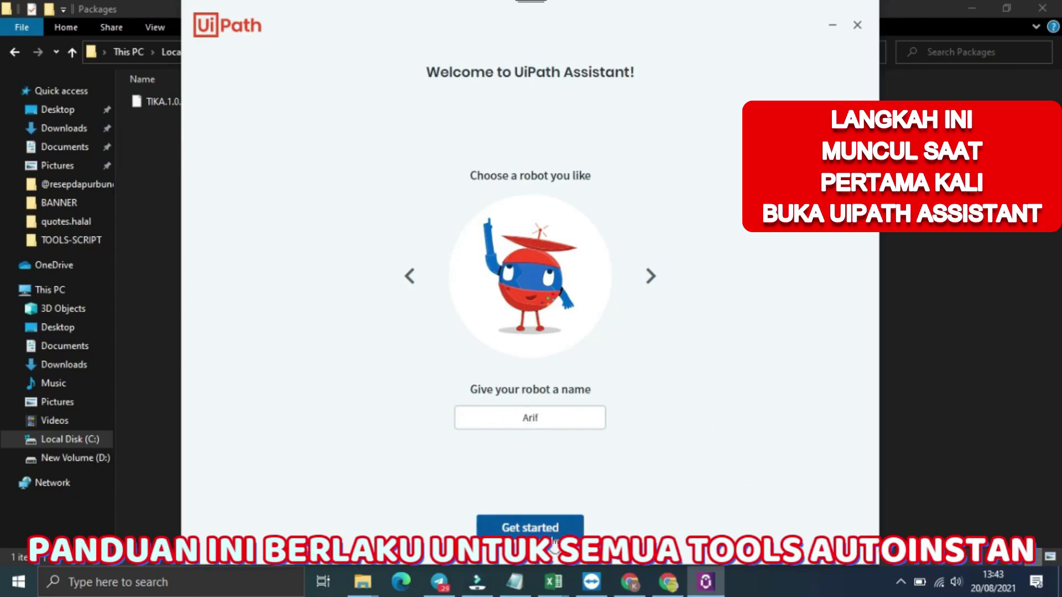
{"action": "left_click", "coordinate": [529, 526]}
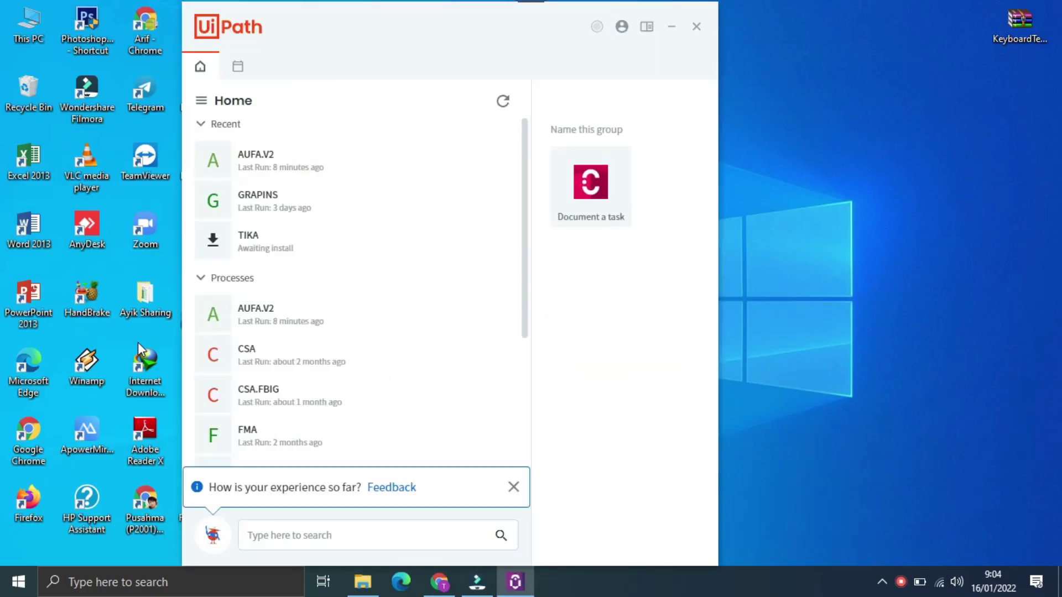
- Run the AUFA.V2 process and submit the purchase invoice number in its prompt
{"action": "mouse_move", "coordinate": [481, 165]}
{"action": "left_click", "coordinate": [479, 161]}
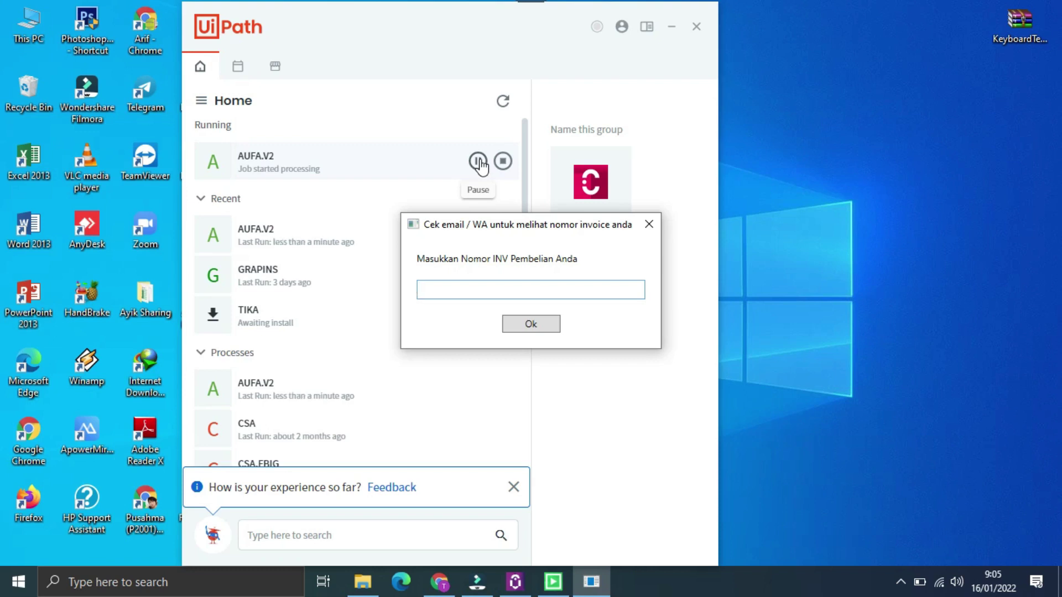
{"action": "type", "text": "3390"}
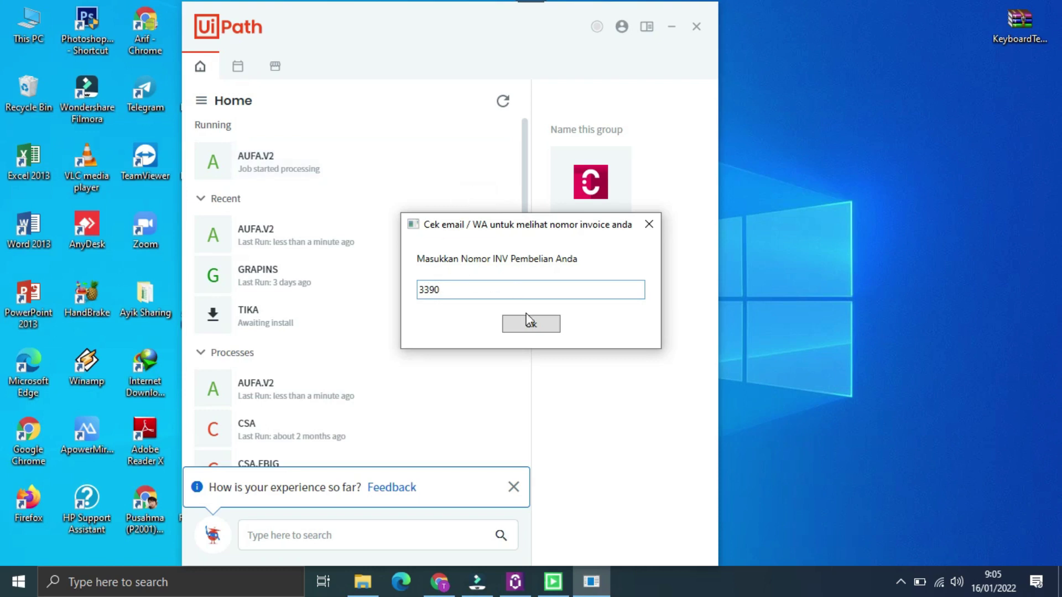
{"action": "left_click", "coordinate": [531, 329]}
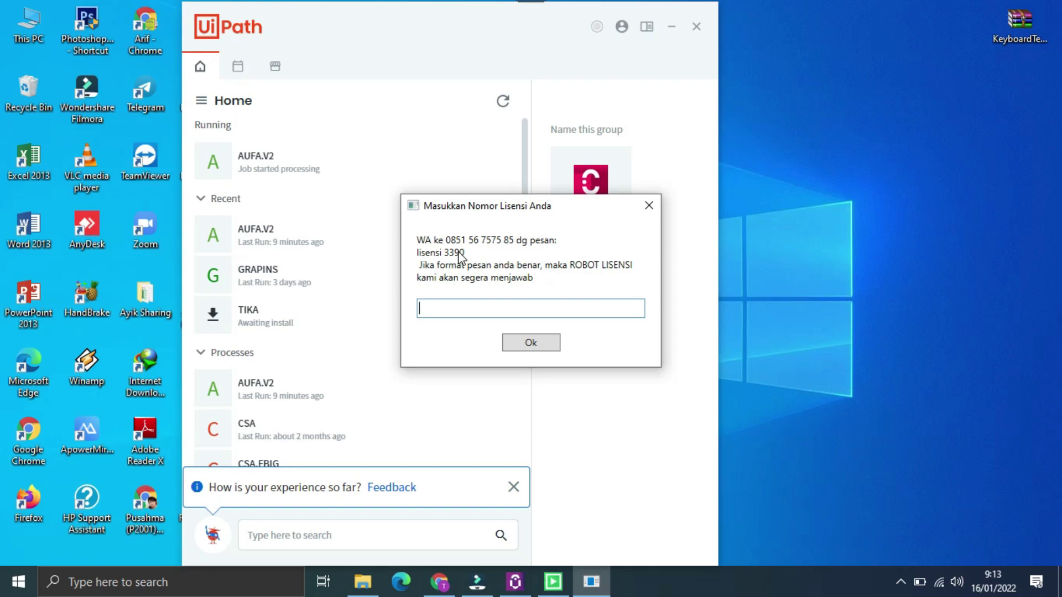
- Paste the AUFA.V2 licence code, submit it, and dismiss the licence-valid confirmation
{"action": "key", "text": "ctrl+v"}
{"action": "left_click", "coordinate": [534, 344]}
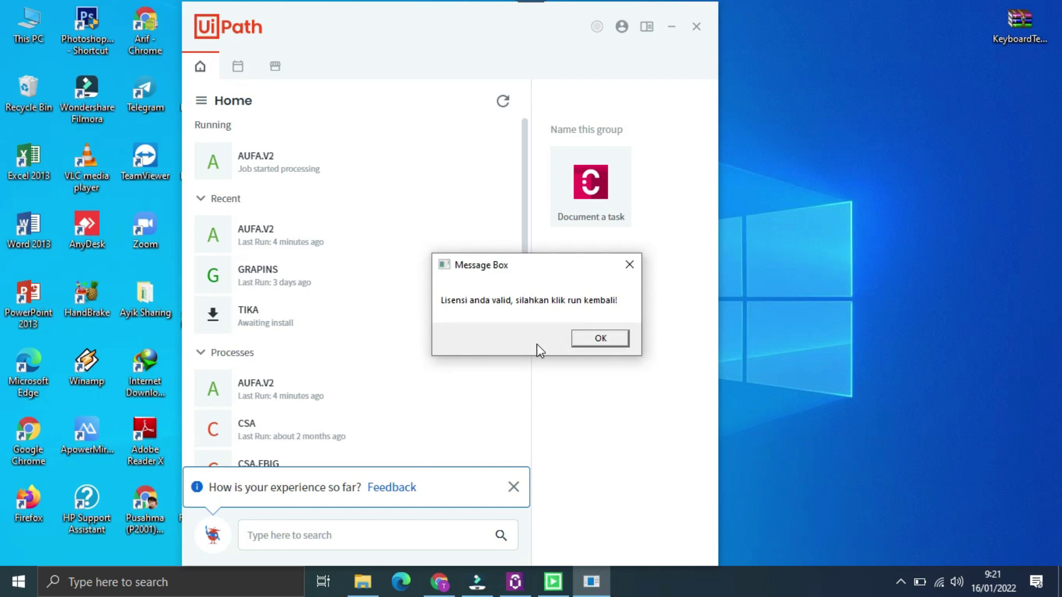
{"action": "left_click", "coordinate": [583, 339]}
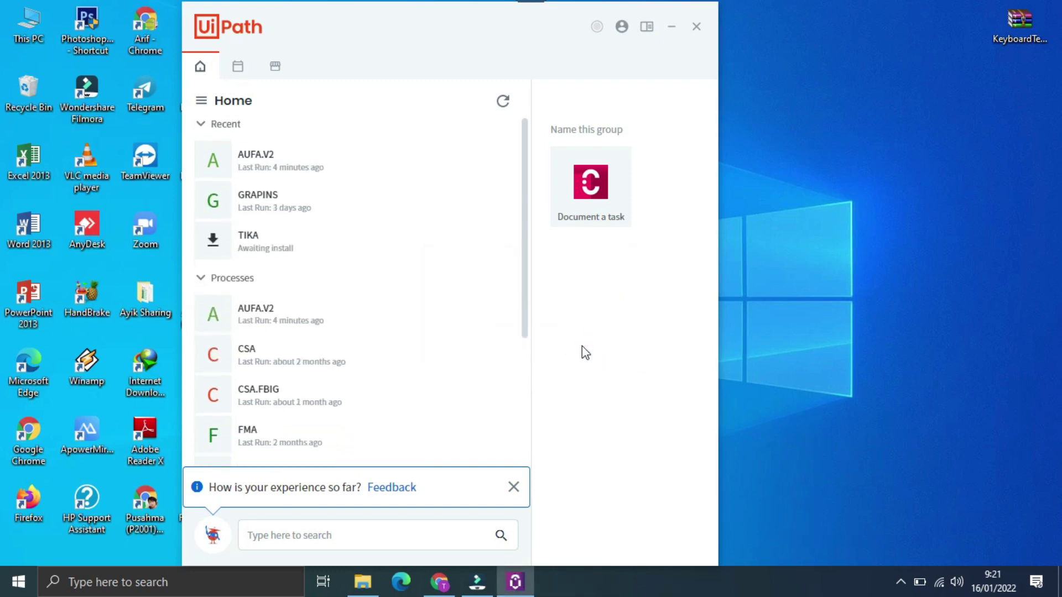
- Download the 57.66KB DATA AUFA.zip via the Member Area's MediaFire link and reveal it in Downloads
{"action": "left_click", "coordinate": [443, 587]}
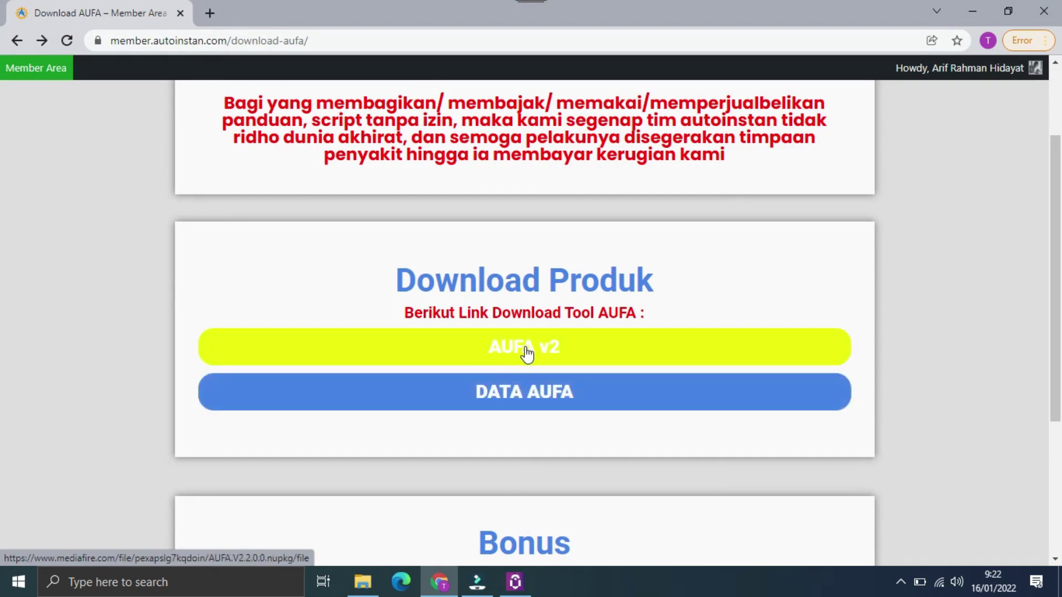
{"action": "left_click", "coordinate": [518, 402]}
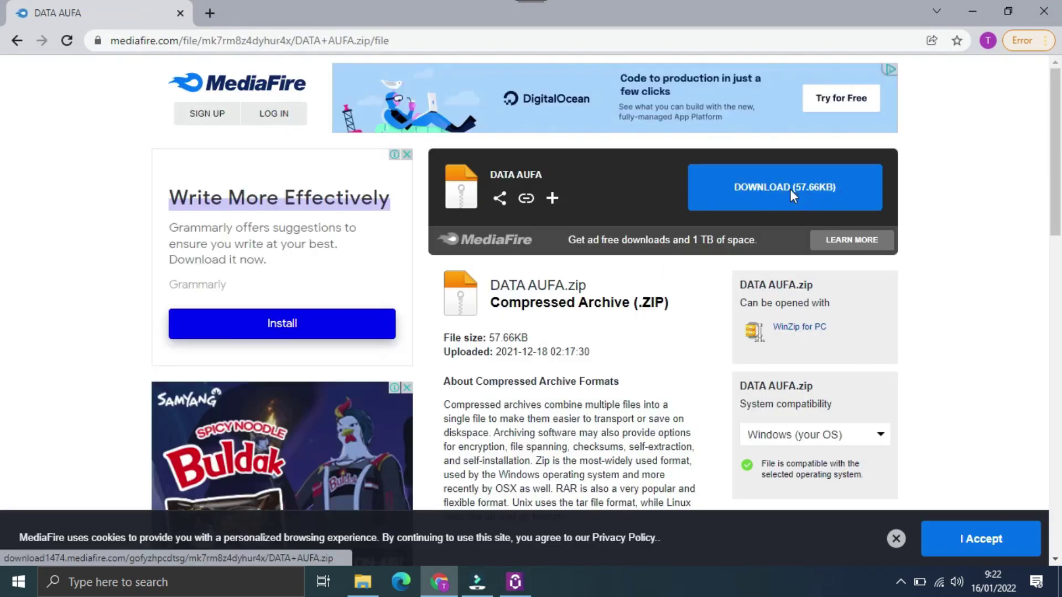
{"action": "left_click", "coordinate": [789, 189]}
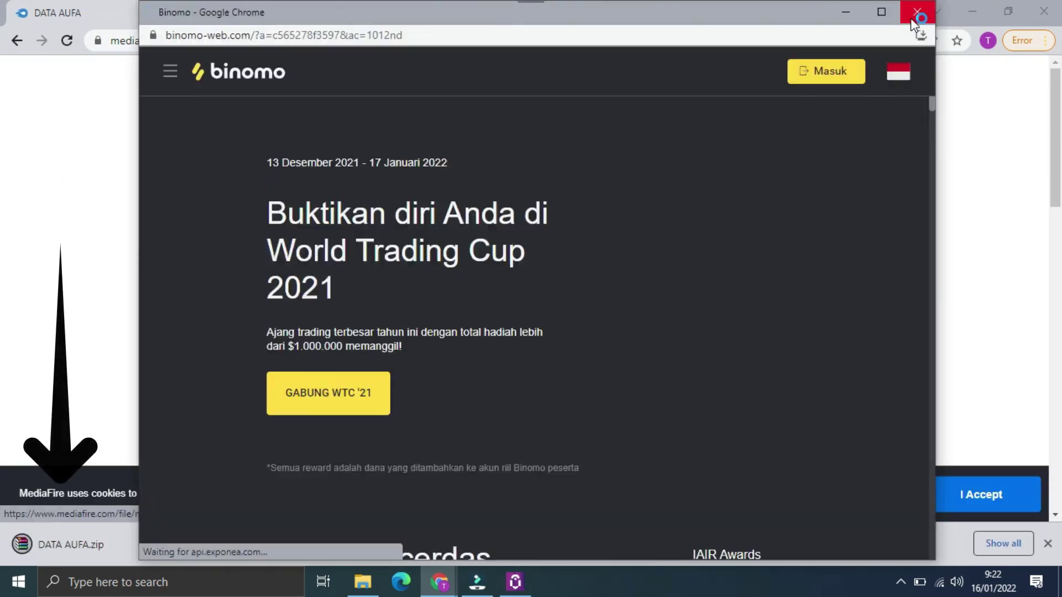
{"action": "left_click", "coordinate": [917, 11]}
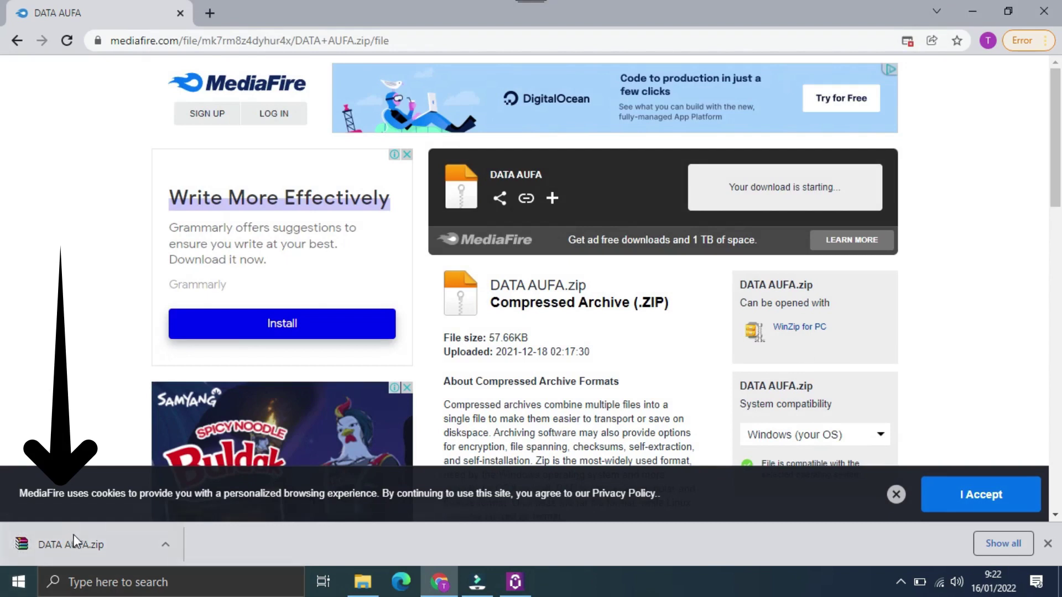
{"action": "left_click", "coordinate": [167, 544]}
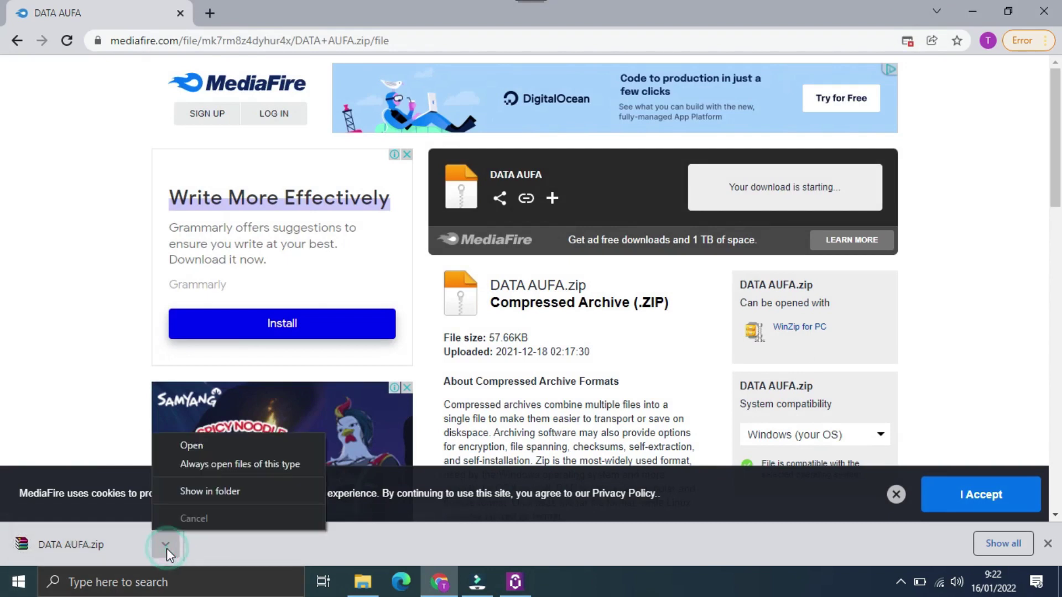
{"action": "left_click", "coordinate": [200, 490]}
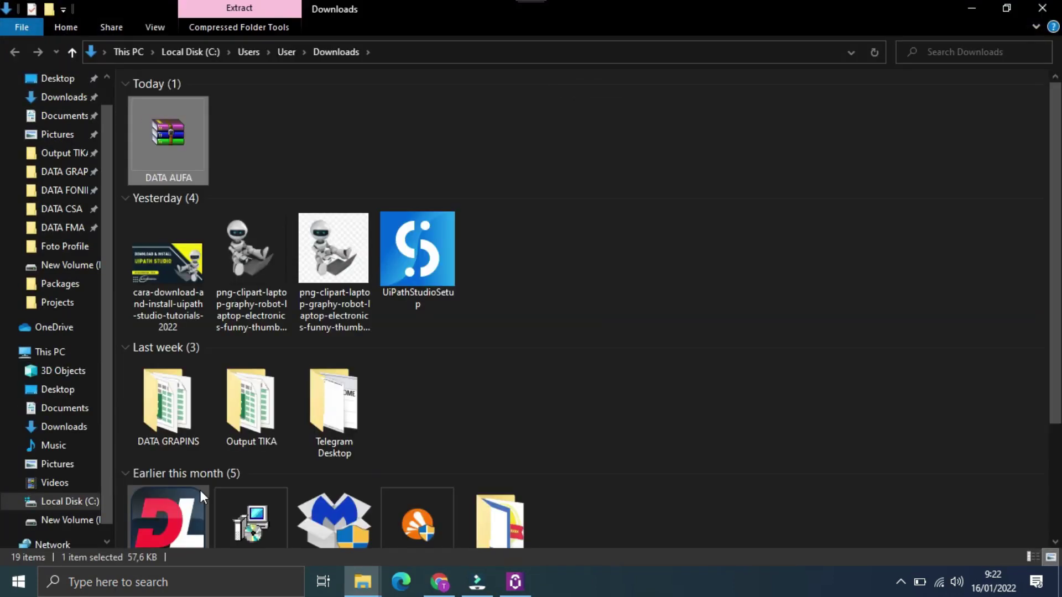
- Extract DATA AUFA.zip here in Downloads, then pin the new DATA AUFA folder to Quick access
{"action": "right_click", "coordinate": [163, 122]}
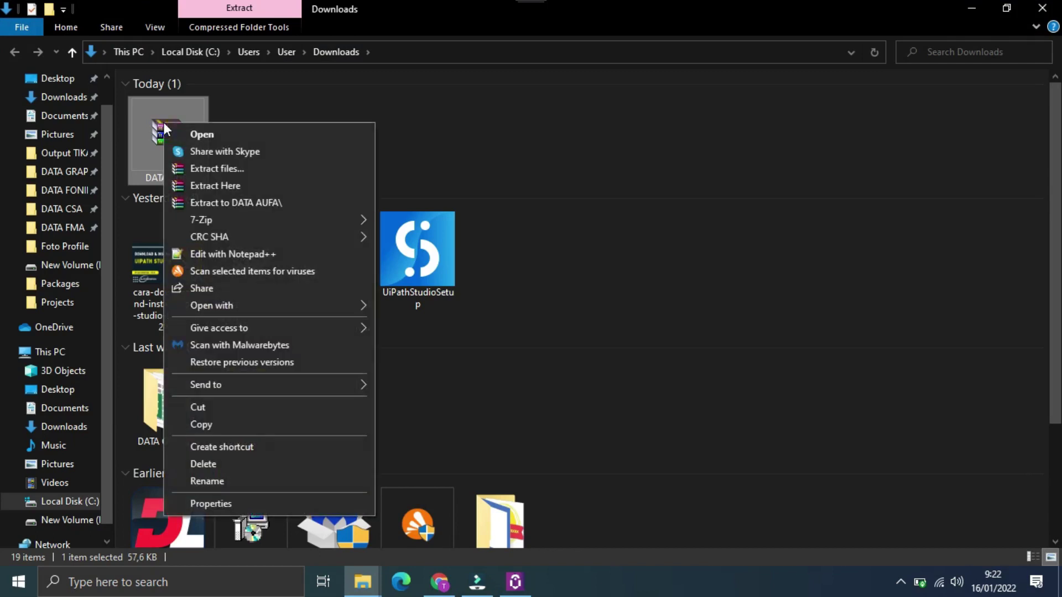
{"action": "left_click", "coordinate": [205, 187]}
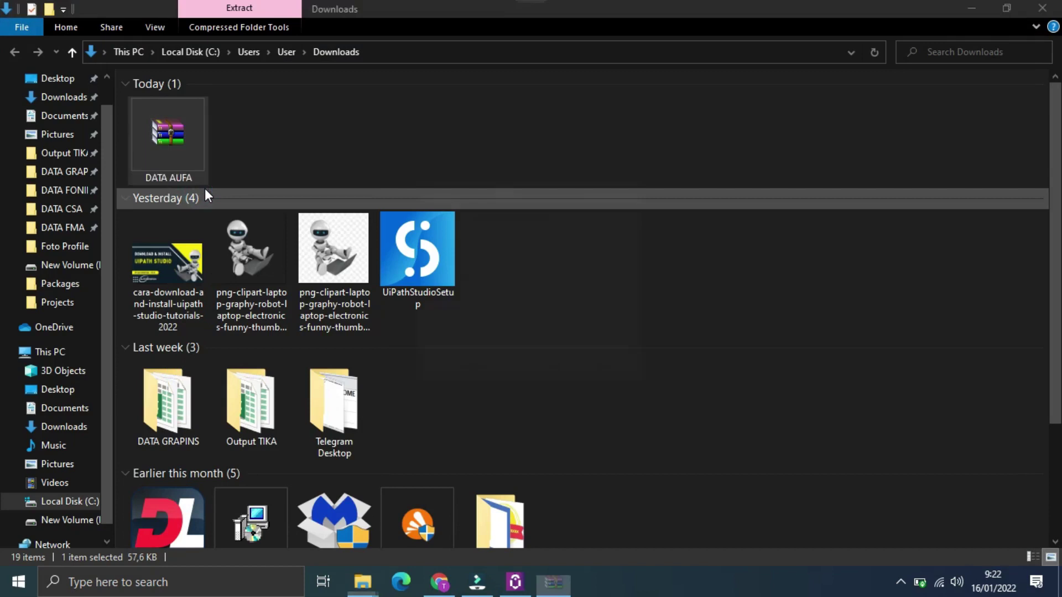
{"action": "scroll", "coordinate": [205, 188], "scroll_direction": "down", "scroll_amount": 5}
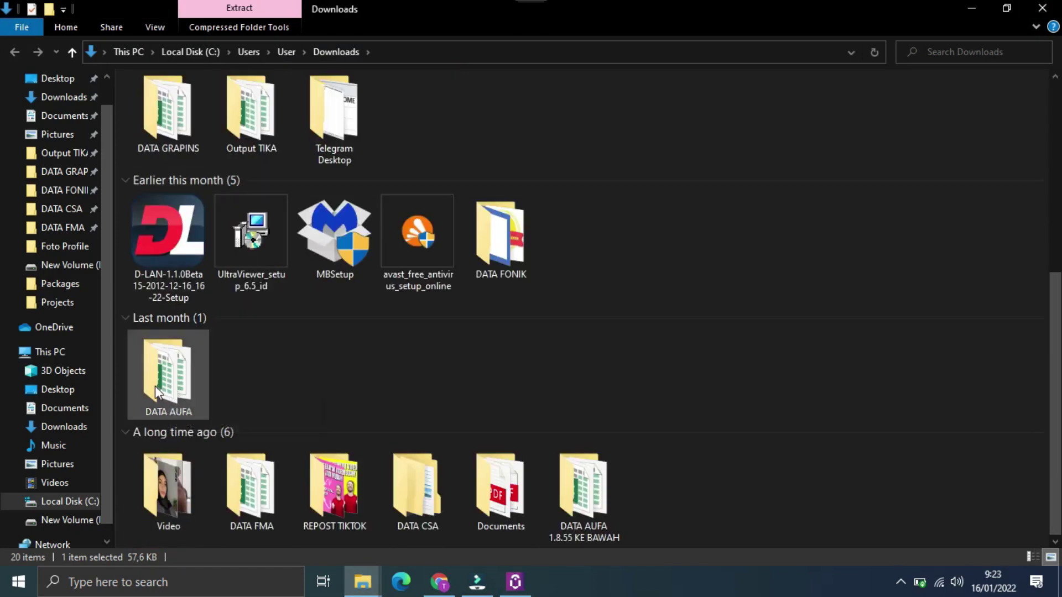
{"action": "right_click", "coordinate": [172, 373]}
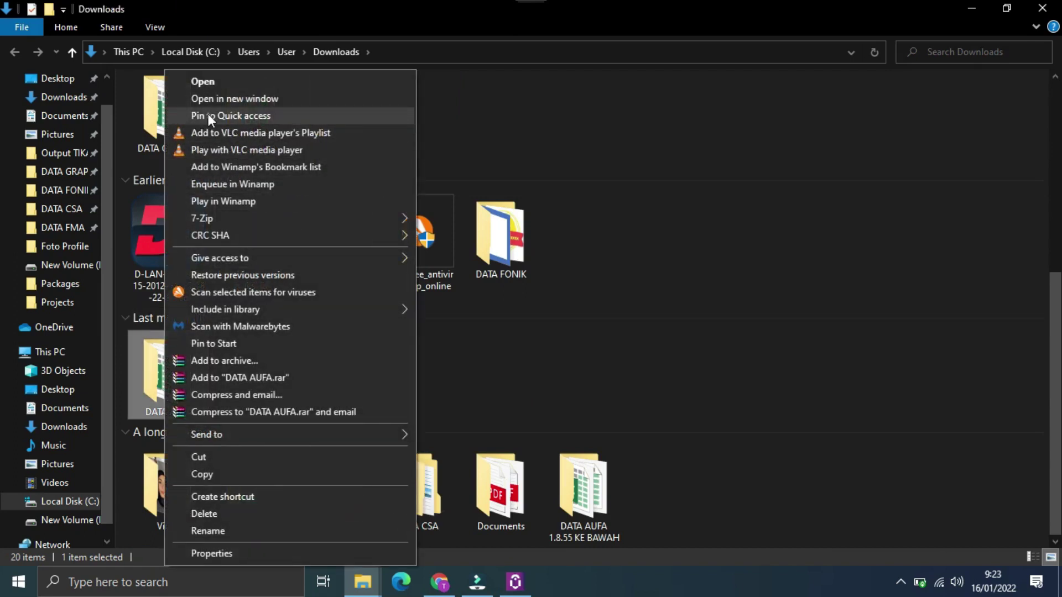
{"action": "left_click", "coordinate": [208, 114]}
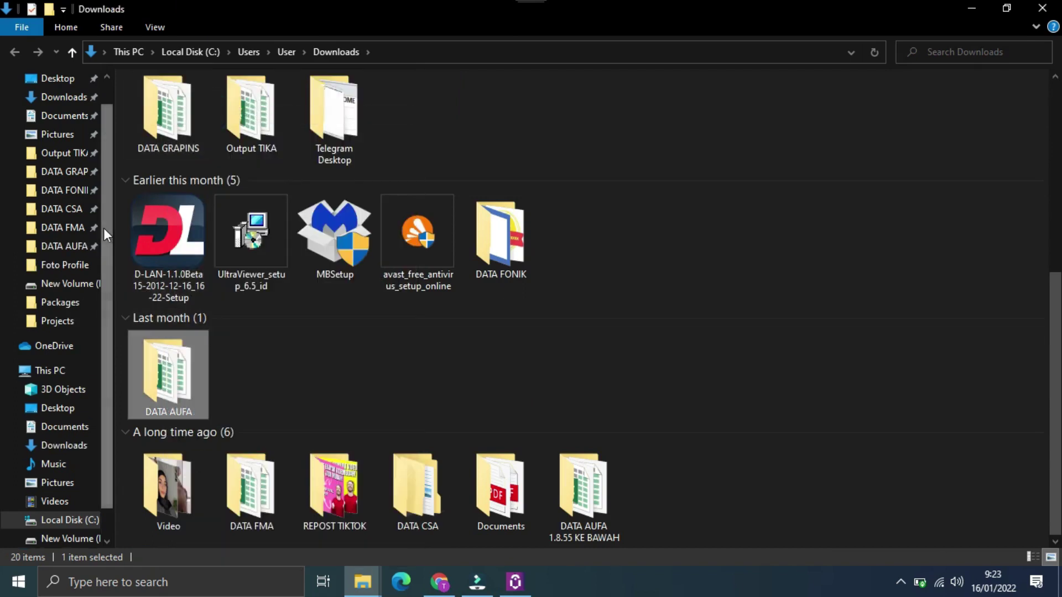